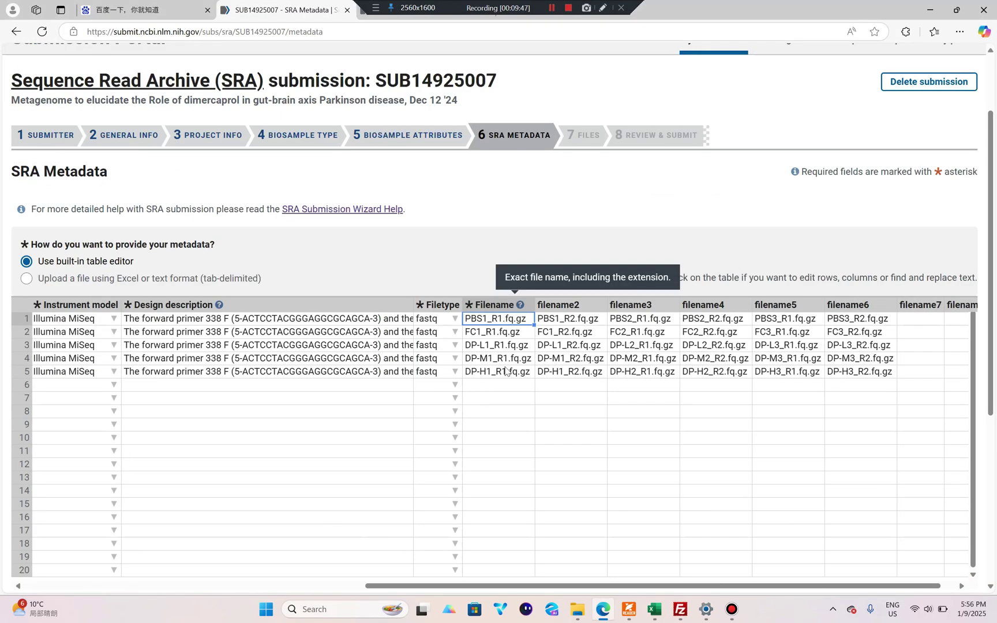
- Inspect the PBS3_R1.fq.gz filename entry in the SRA metadata table
left_click(805, 321)
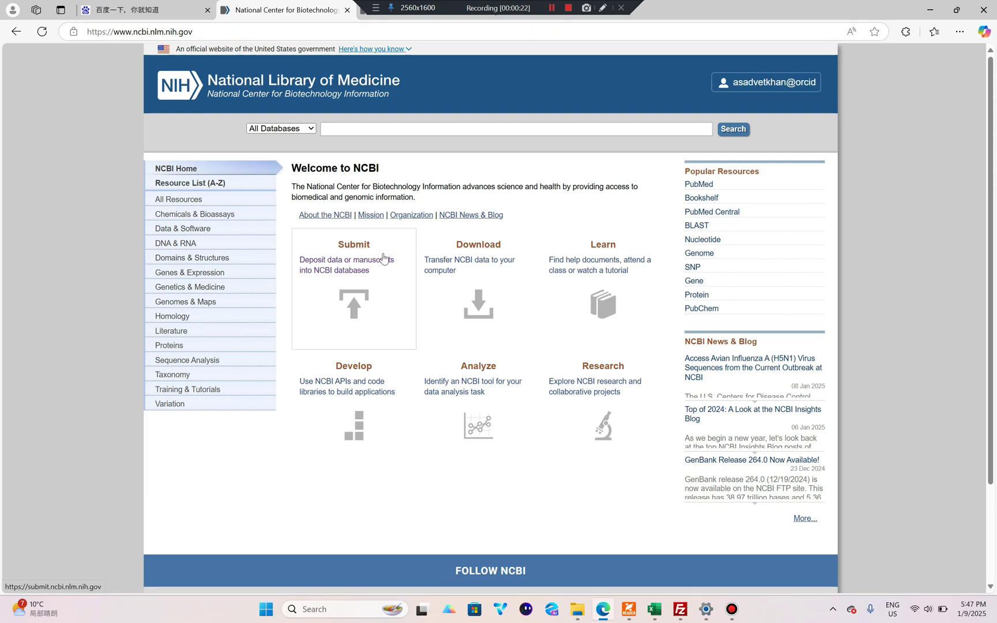
- Enter the Submission Portal from the NCBI home page and locate the Sequence Read Archive (SRA) section
left_click(369, 278)
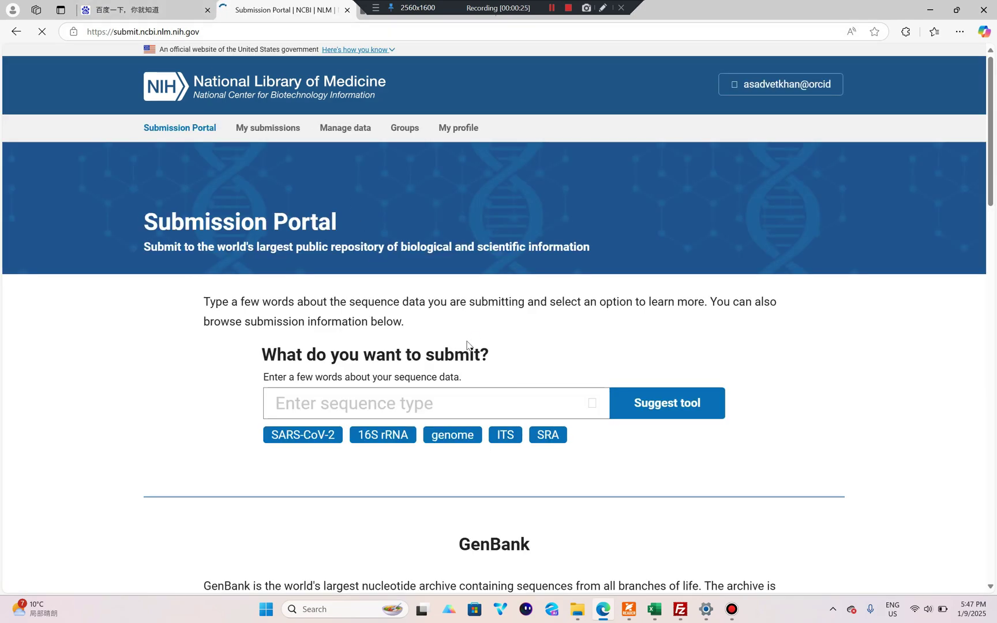
scroll(467, 343, "down", 3)
scroll(374, 336, "down", 3)
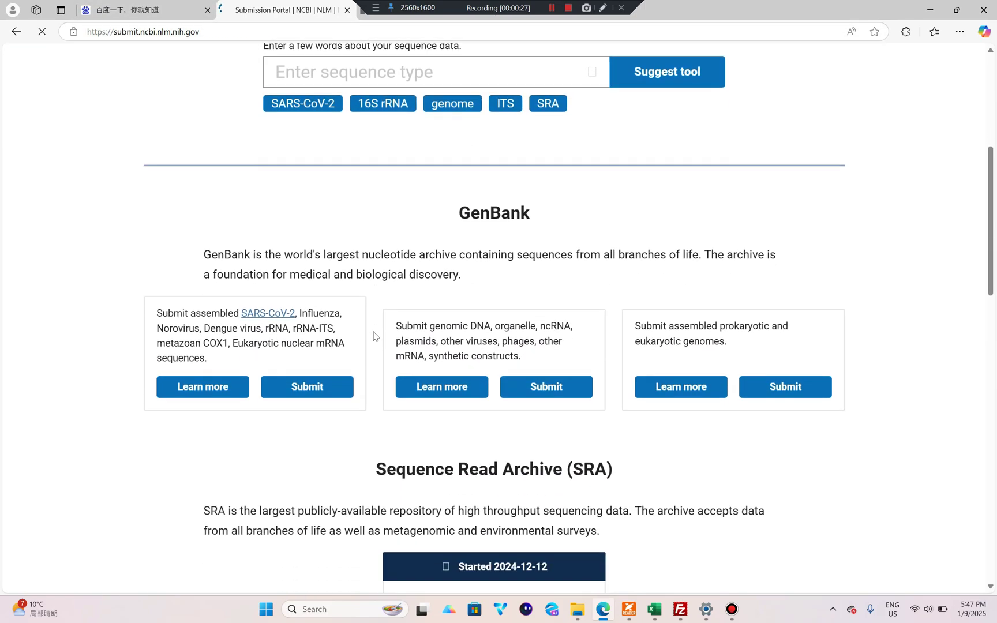
scroll(376, 334, "down", 2)
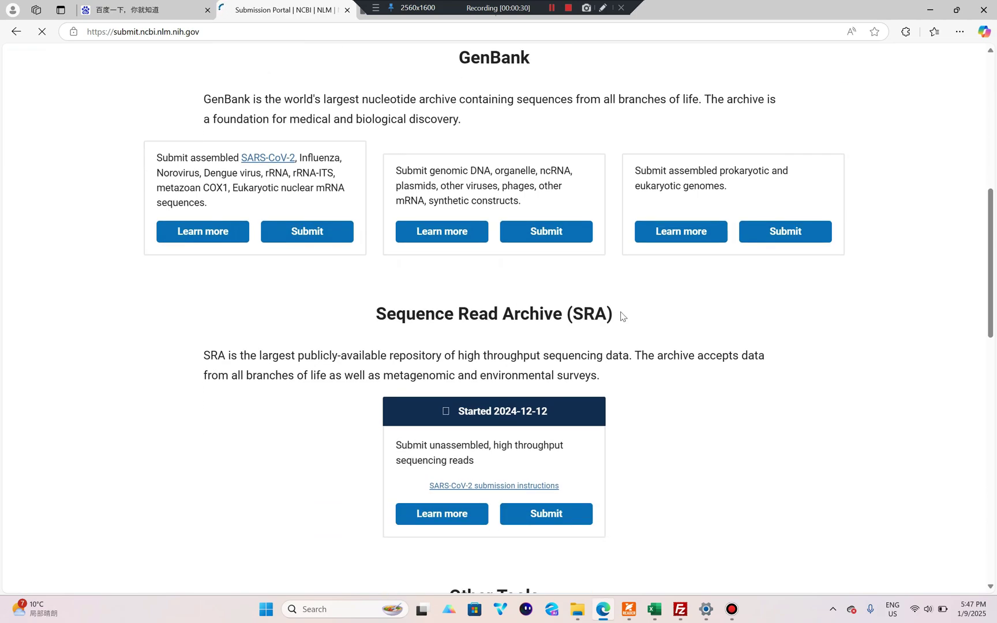
left_click_drag(622, 316, 379, 321)
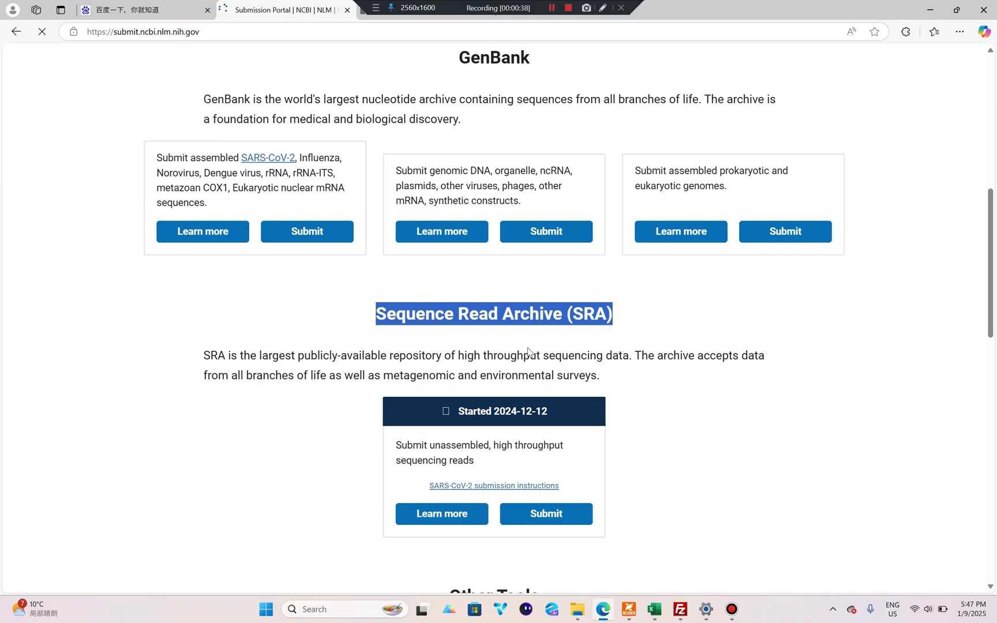
scroll(525, 418, "down", 2)
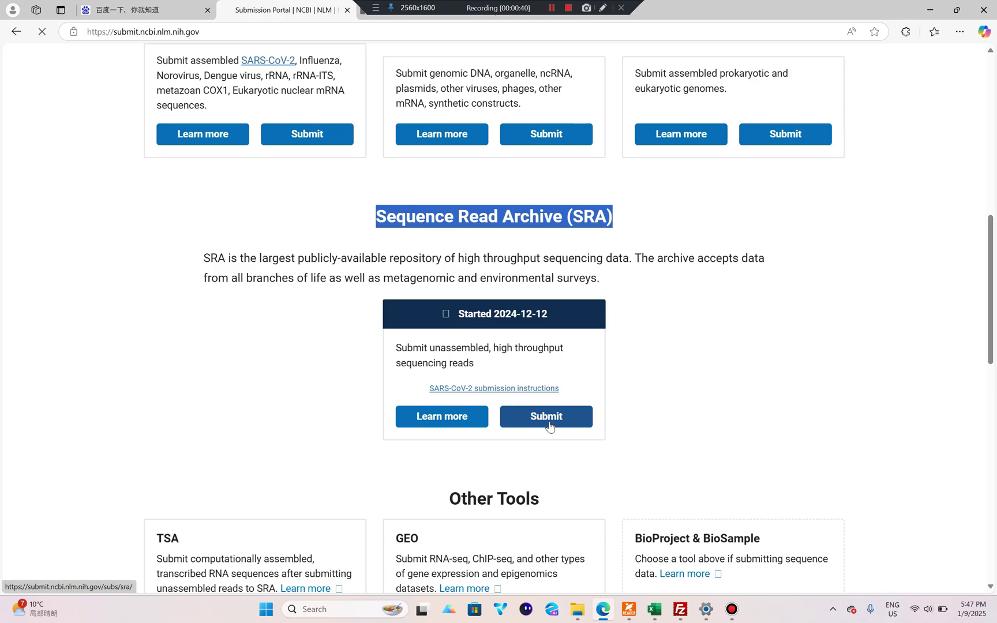
scroll(558, 434, "up", 2)
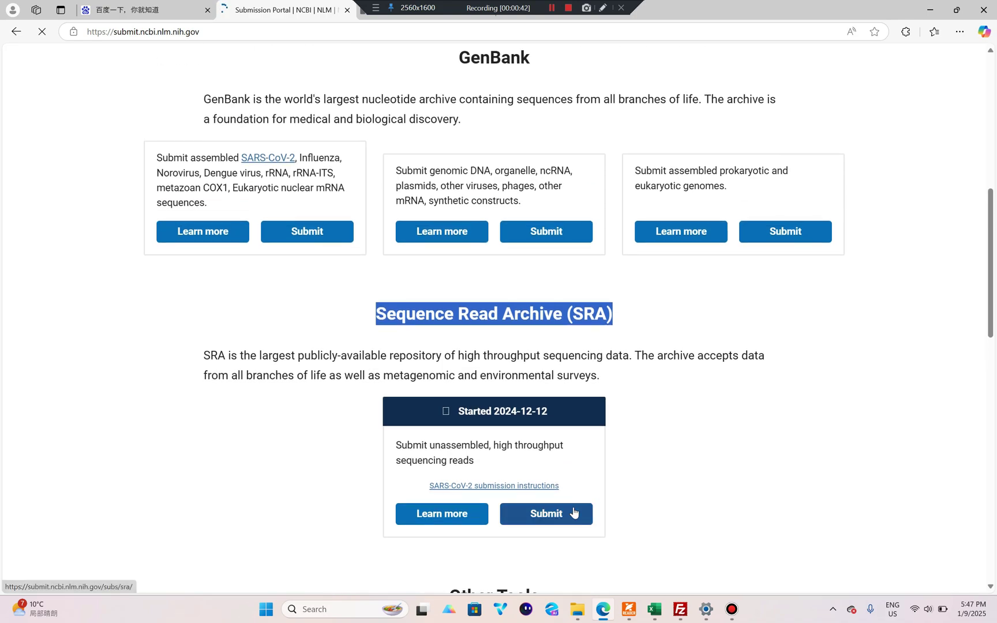
scroll(635, 491, "up", 8)
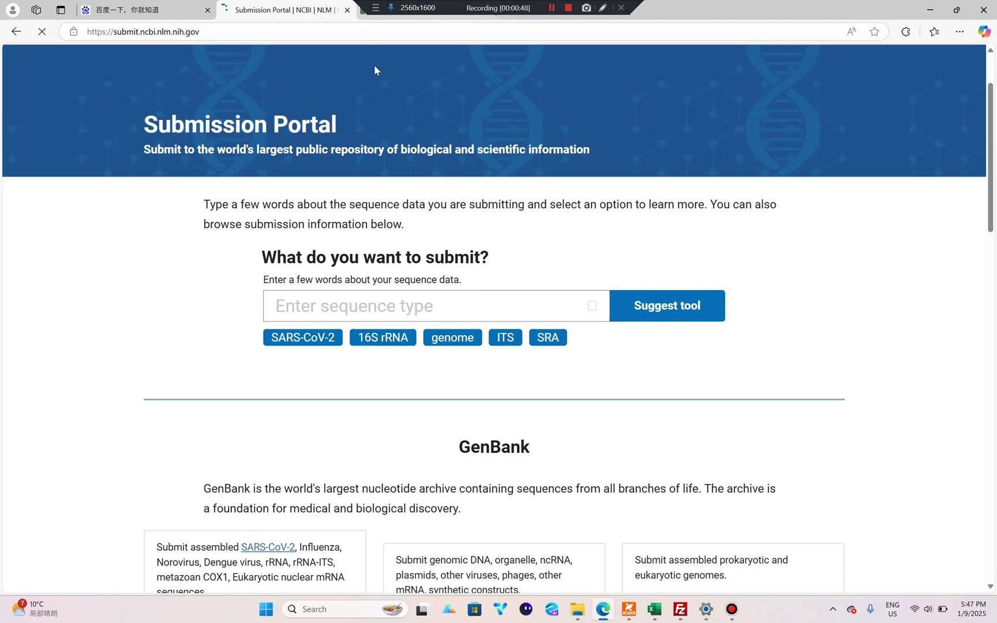
scroll(338, 161, "down", 10)
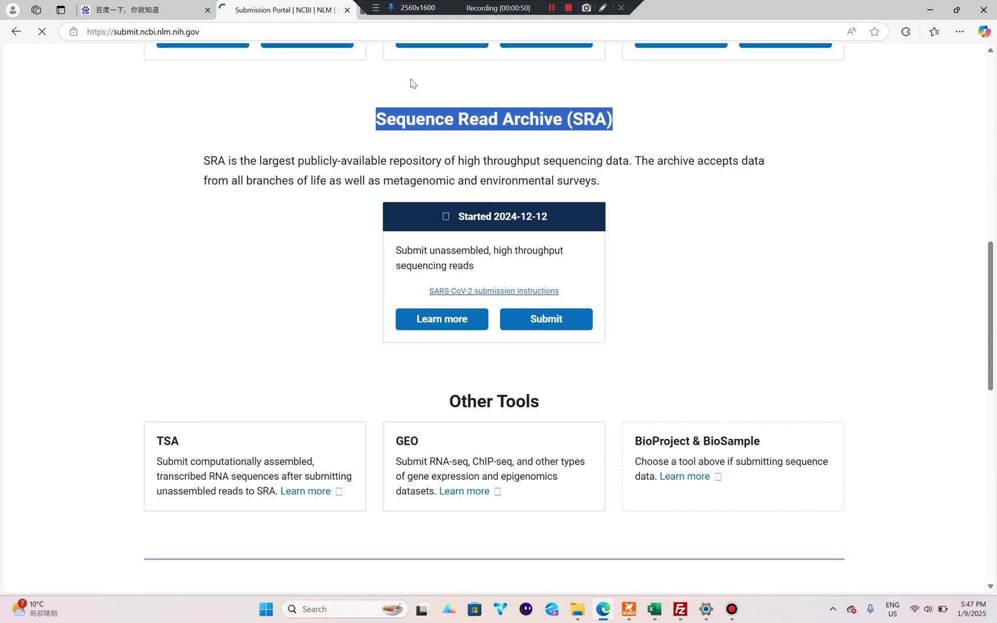
- Start the SRA submission, review the Submitter contact fields and proceed to General Information
left_click(541, 321)
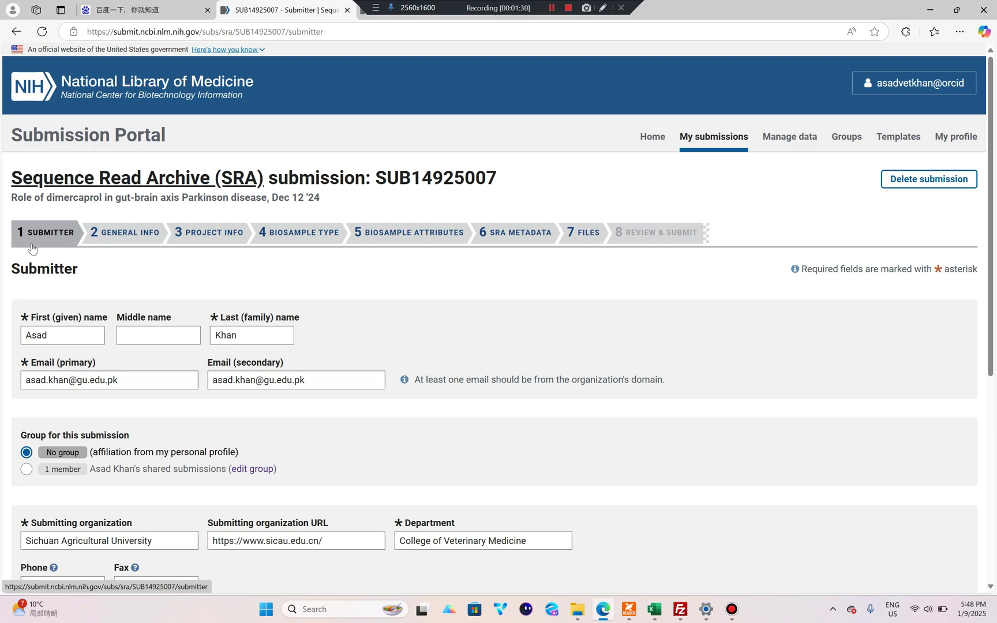
scroll(65, 238, "down", 2)
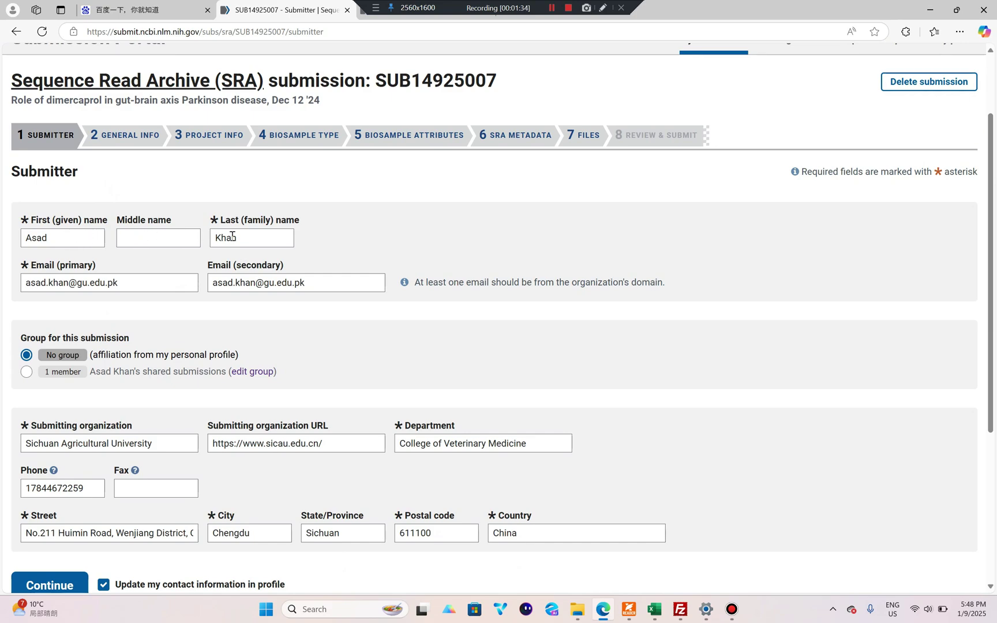
scroll(118, 288, "down", 2)
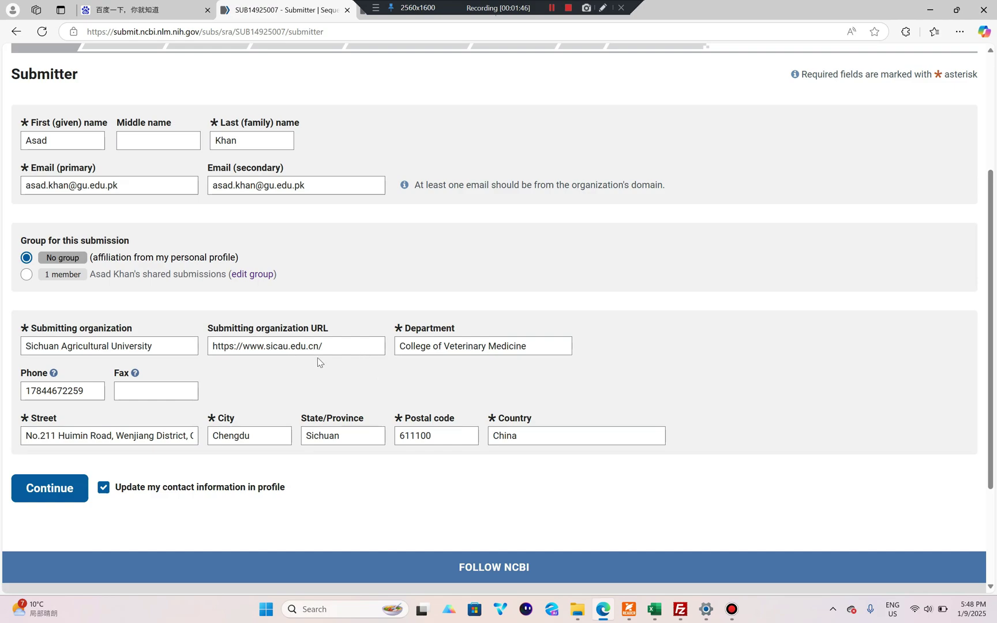
scroll(124, 399, "down", 2)
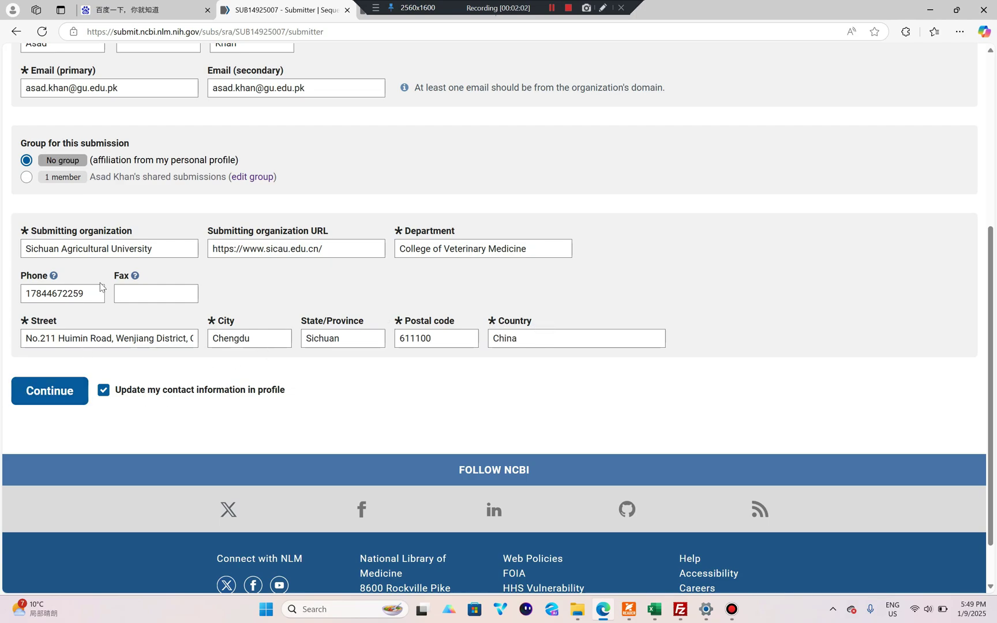
scroll(101, 286, "up", 5)
scroll(101, 280, "down", 5)
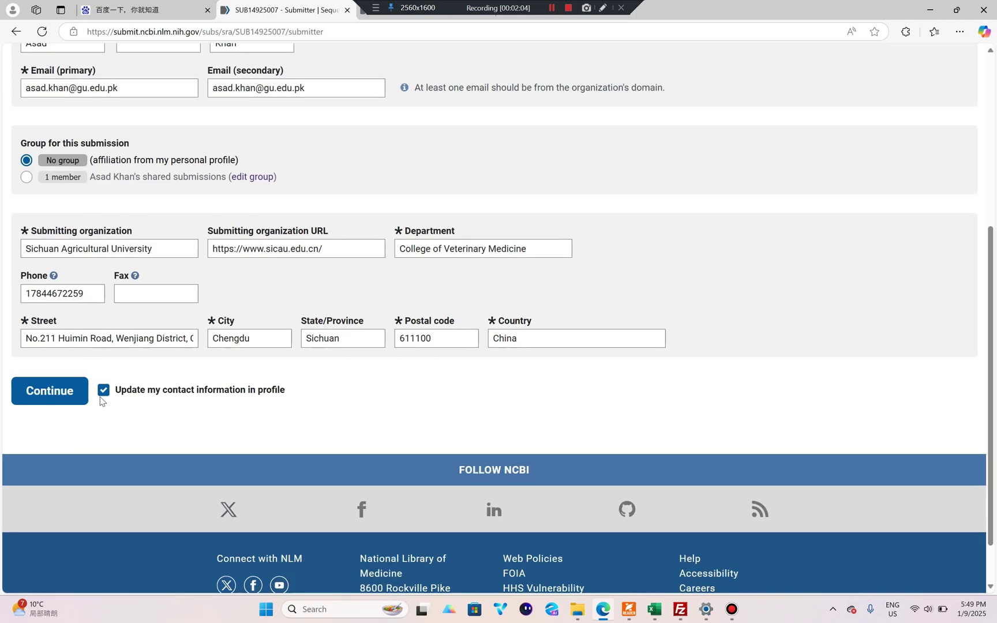
scroll(101, 402, "up", 2)
scroll(81, 439, "up", 3)
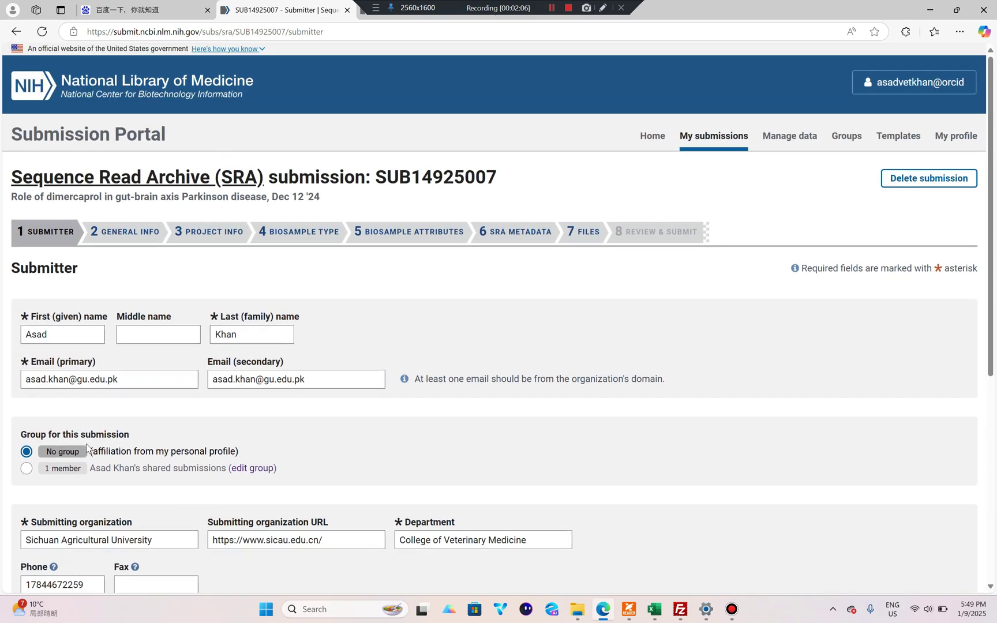
scroll(86, 450, "down", 3)
left_click(69, 487)
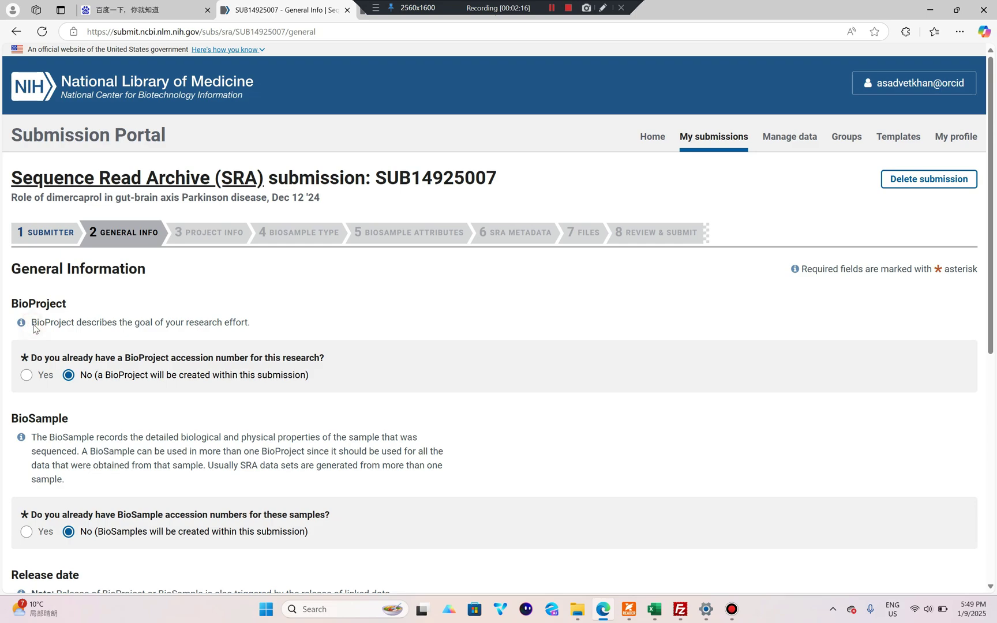
- Try Yes on the BioProject and BioSample questions, then set both back to No
left_click_drag(31, 323, 271, 329)
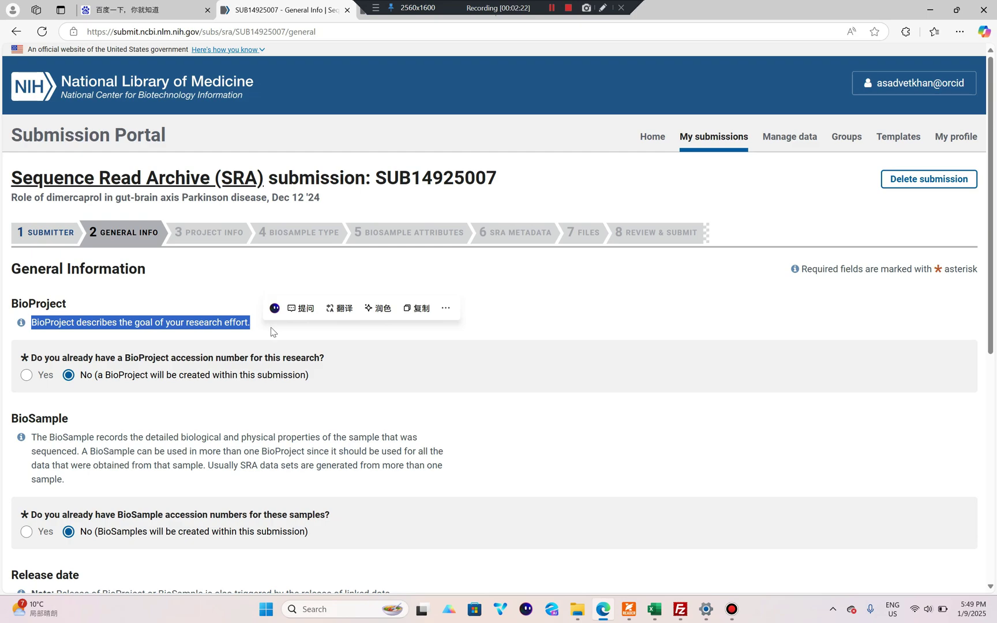
left_click(26, 375)
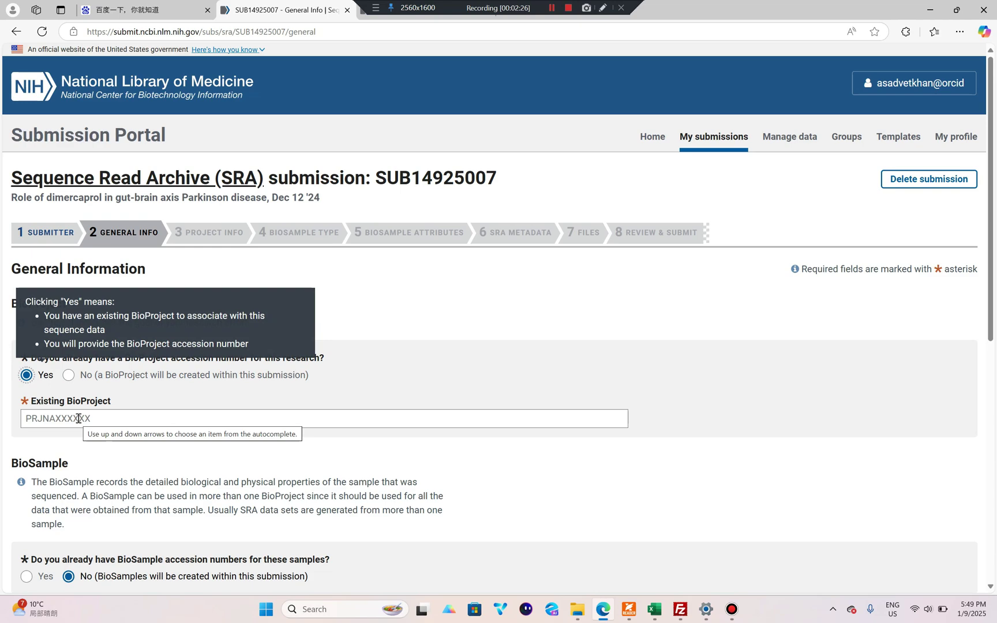
left_click(68, 375)
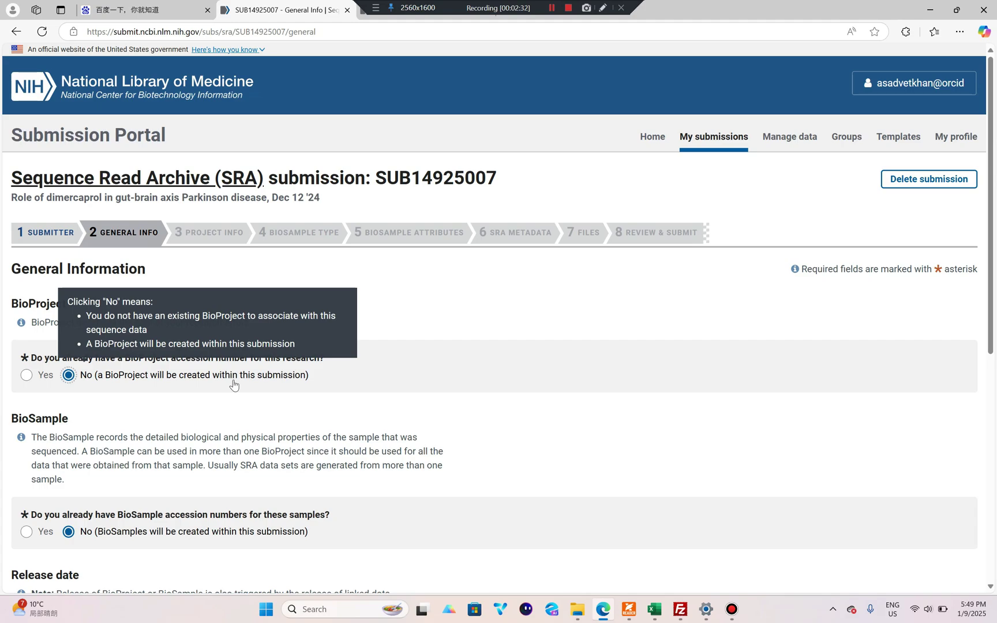
scroll(170, 402, "down", 3)
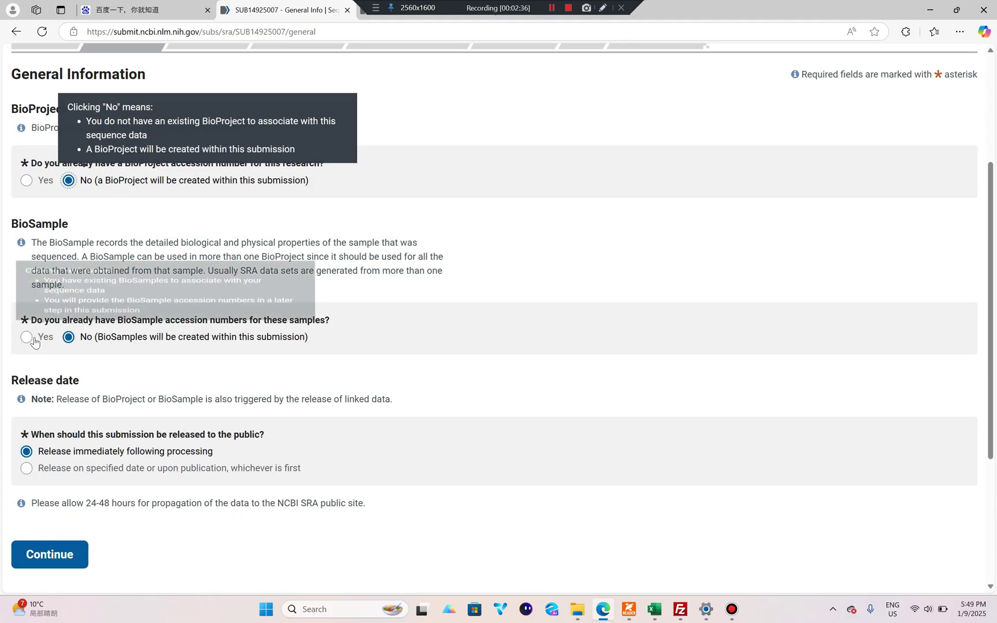
left_click(26, 338)
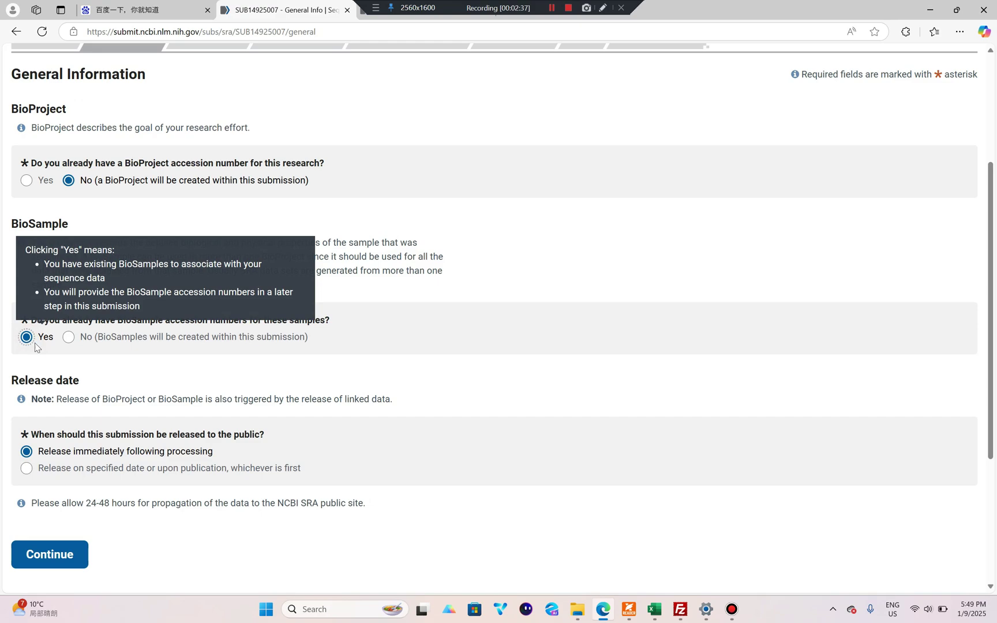
left_click(69, 338)
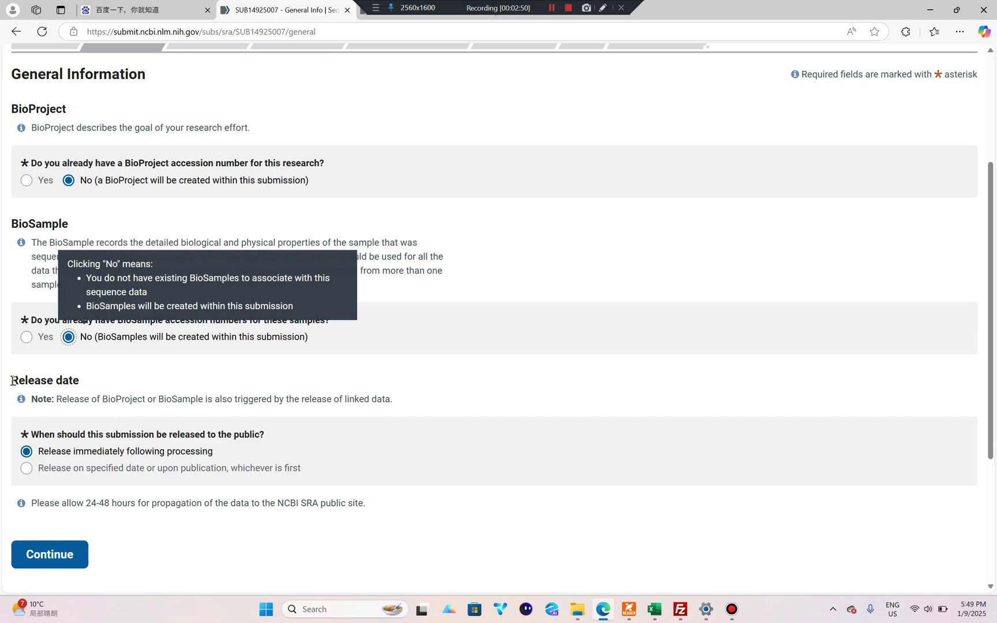
left_click_drag(11, 381, 104, 388)
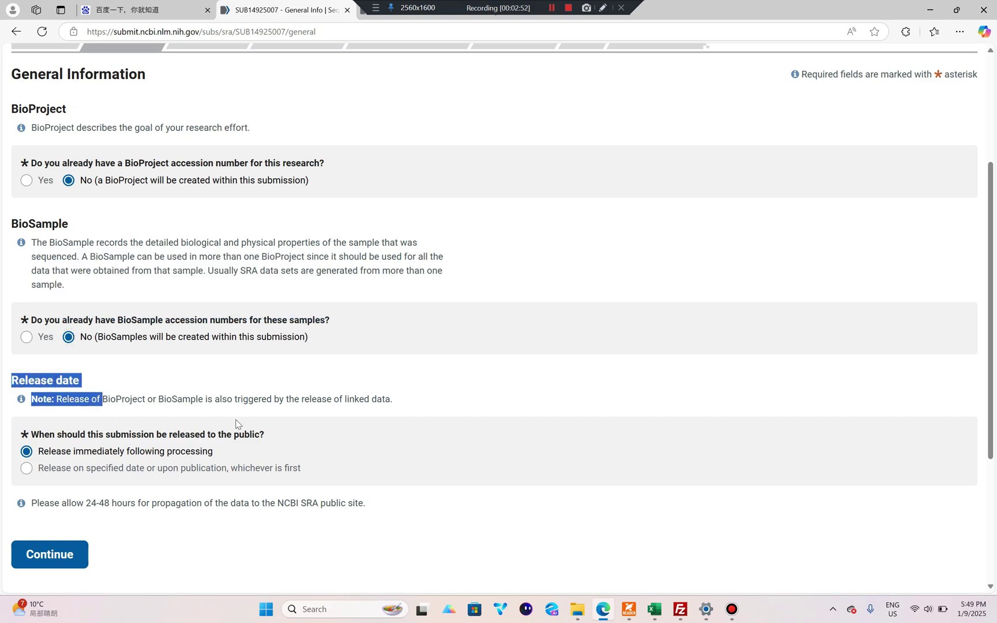
left_click(163, 474)
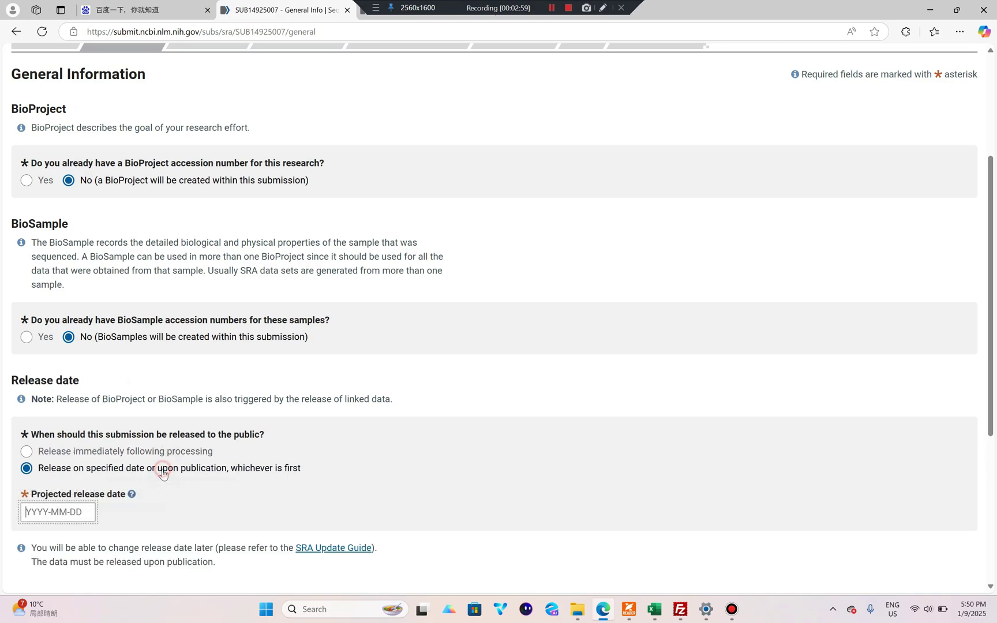
left_click(199, 376)
left_click(27, 453)
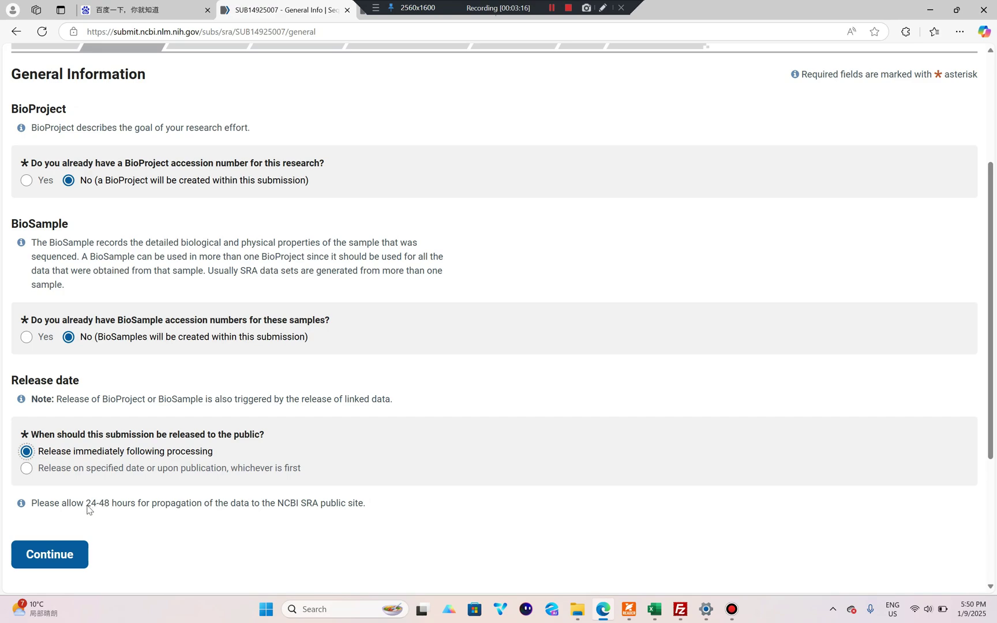
- On Project Info, retitle the project starting 'Metagenome to elucidate the'
left_click(71, 556)
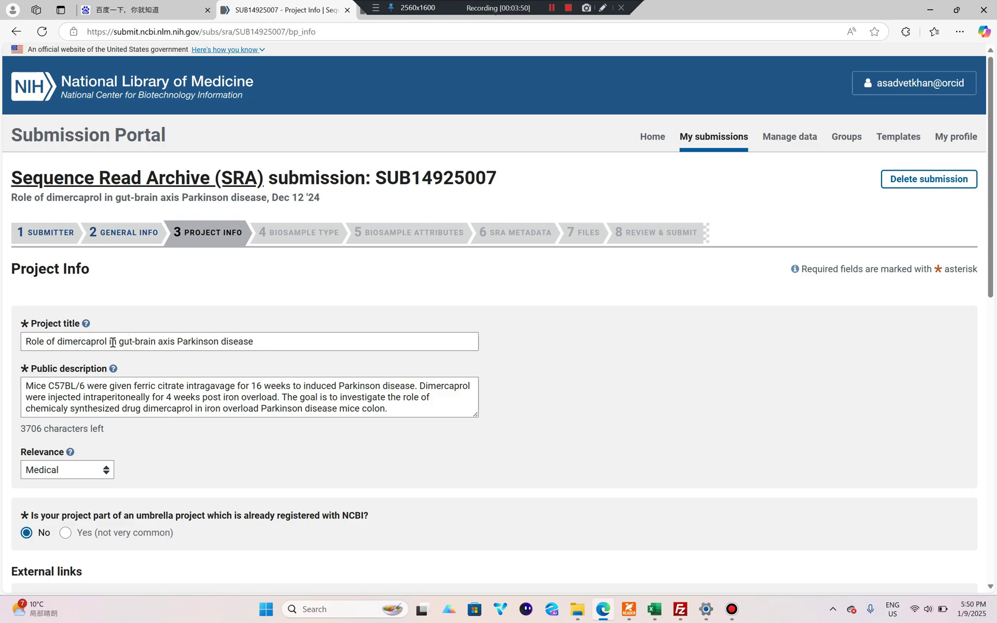
left_click(26, 337)
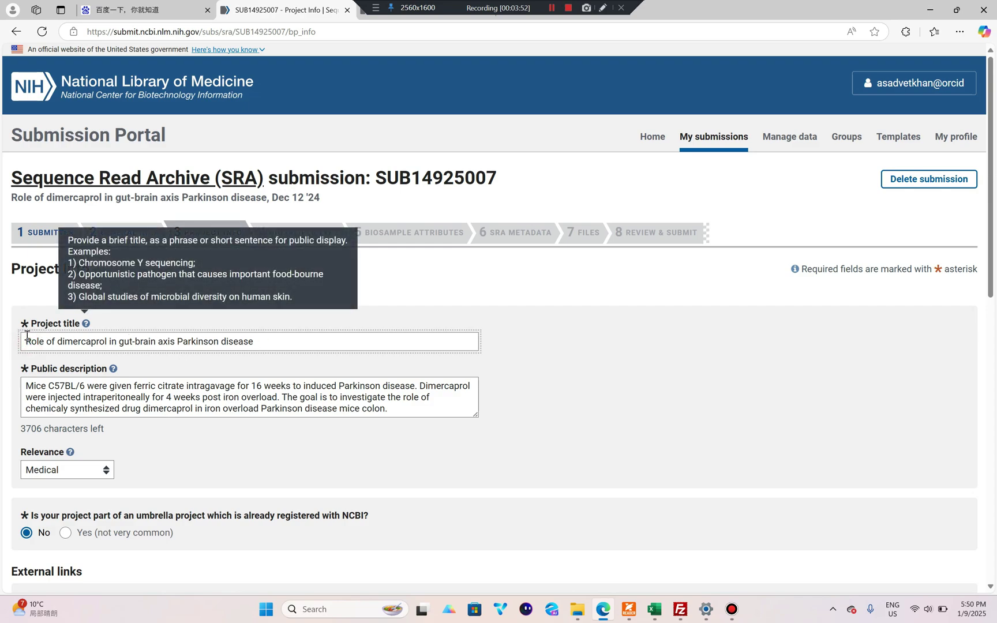
type("Mr")
key("BackSpace")
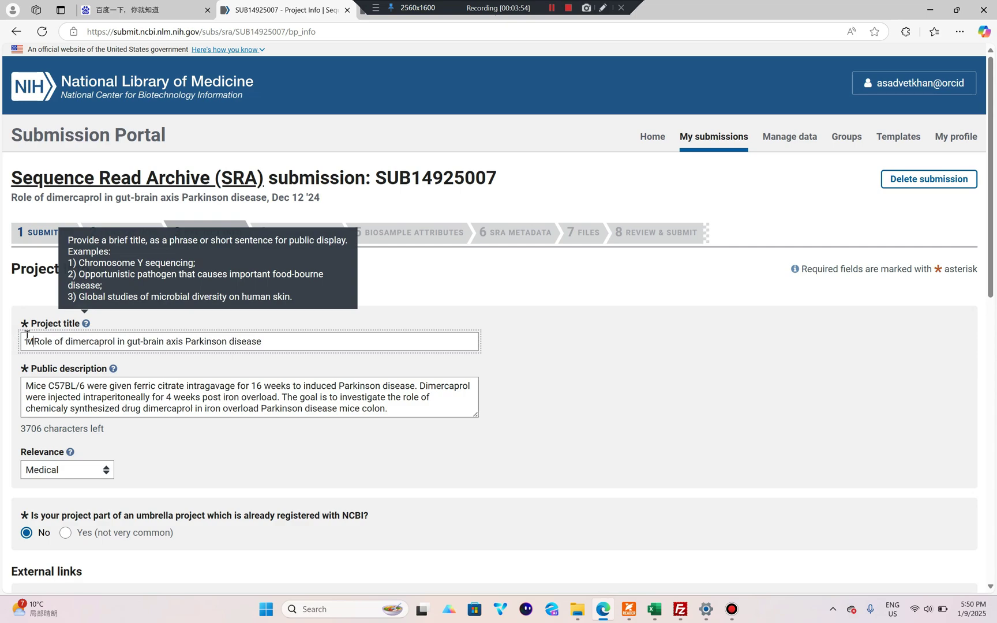
type("etage")
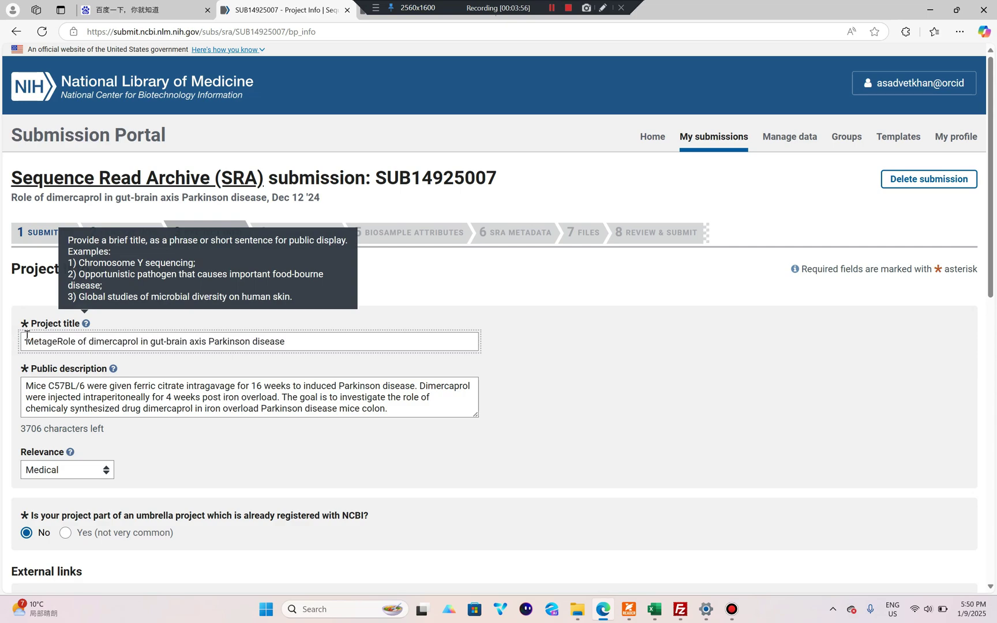
type("nome to ed")
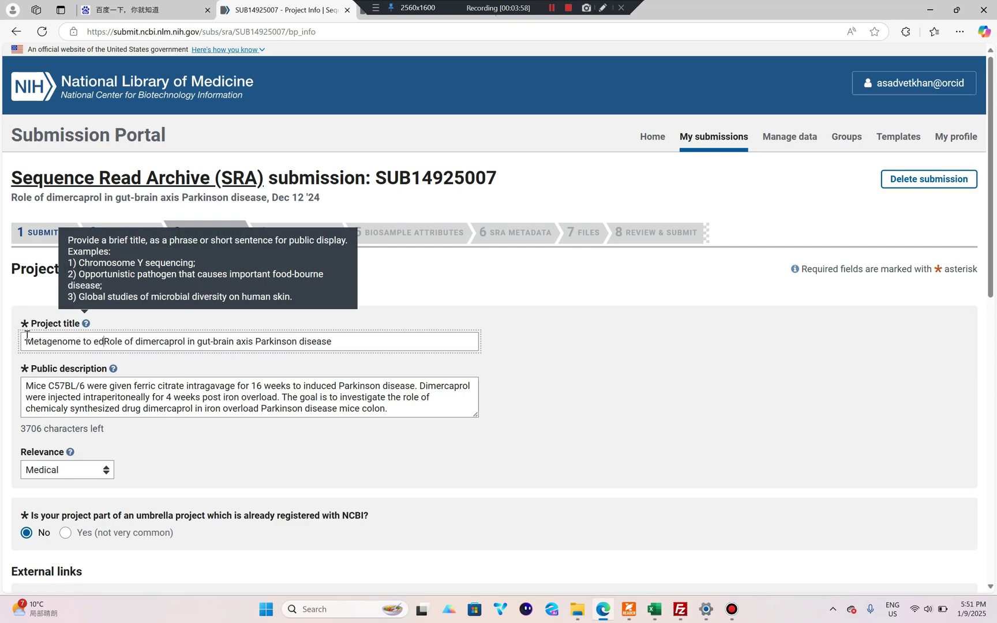
key("BackSpace")
type("liu")
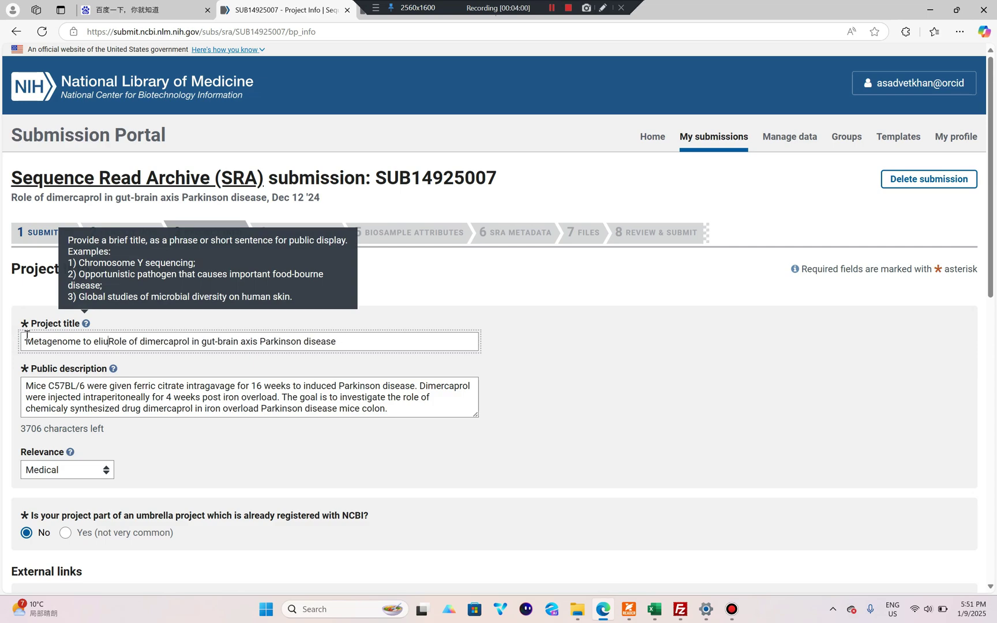
key("BackSpace")
key("BackSpace")
type("ucidate the")
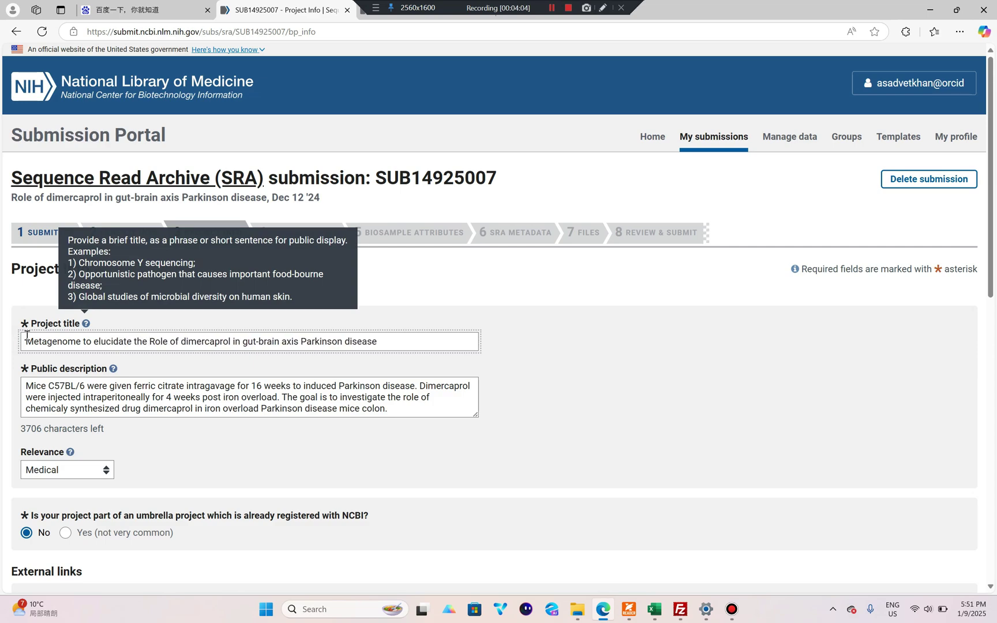
left_click(499, 264)
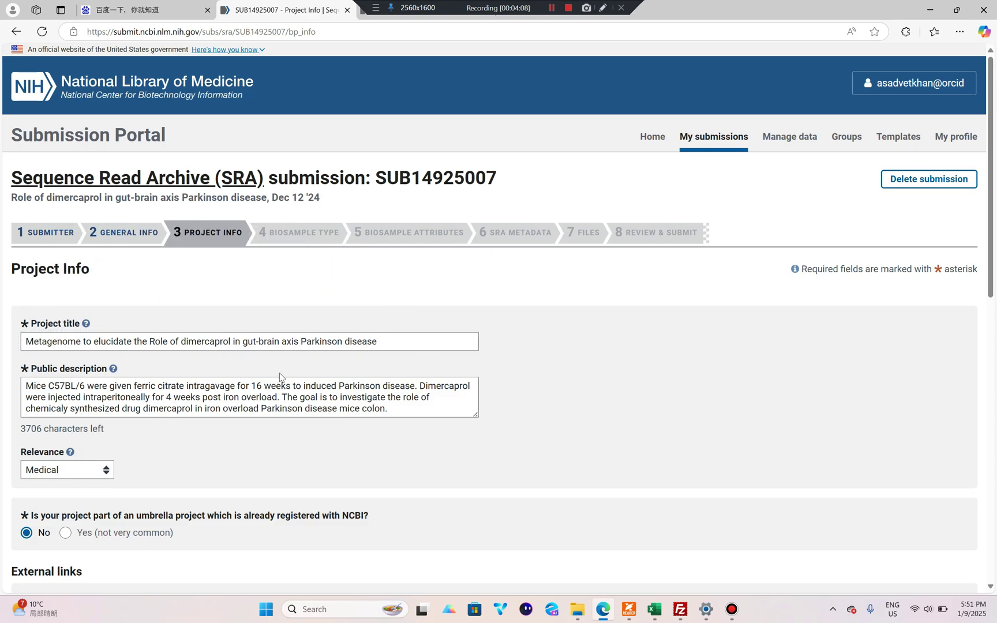
- Keep Medical as the project relevance and leave the external link fields empty
scroll(126, 278, "down", 2)
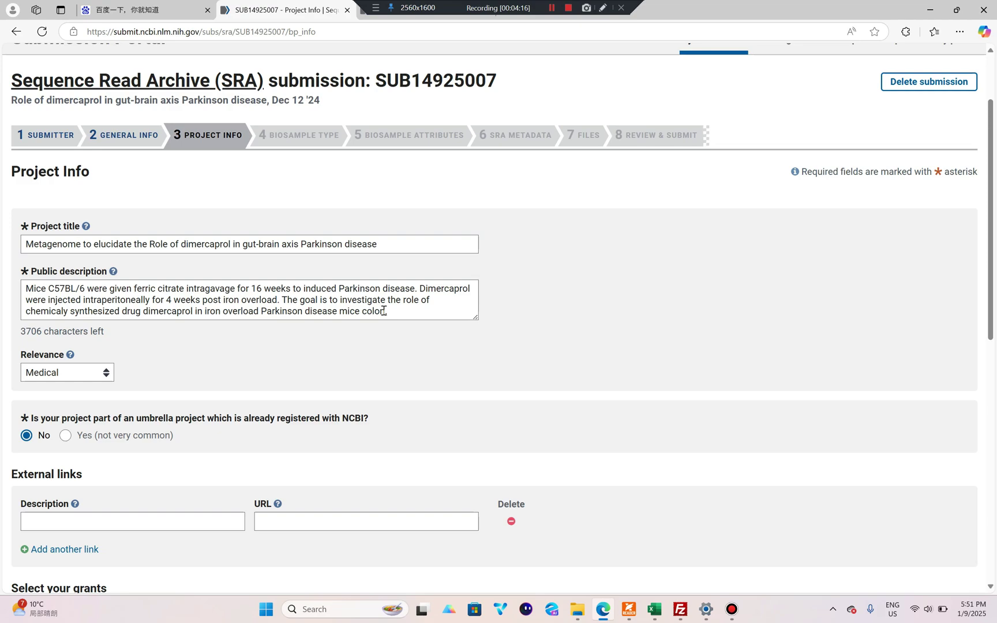
left_click(107, 379)
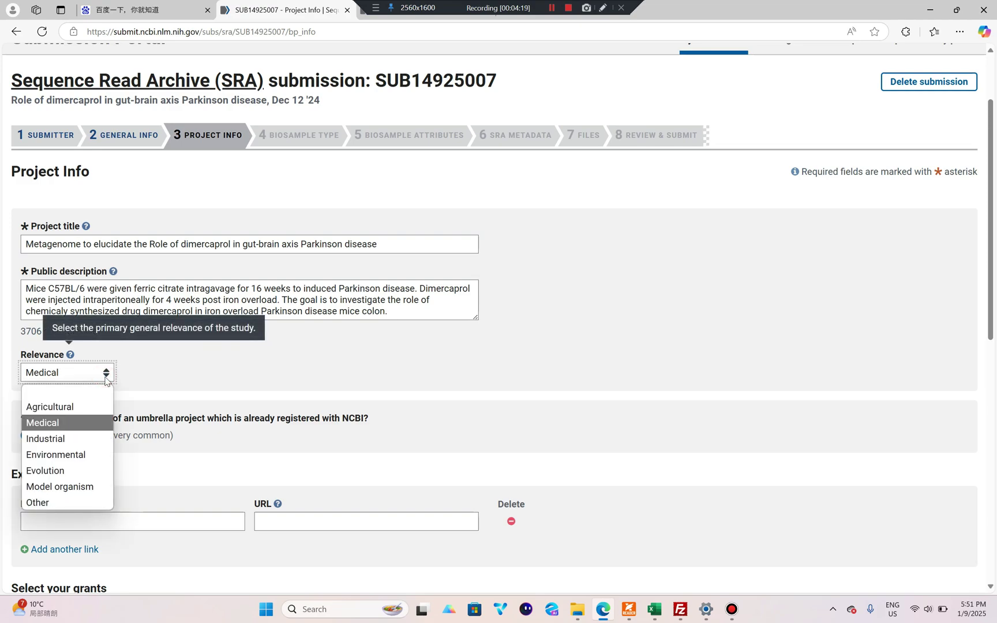
left_click(75, 423)
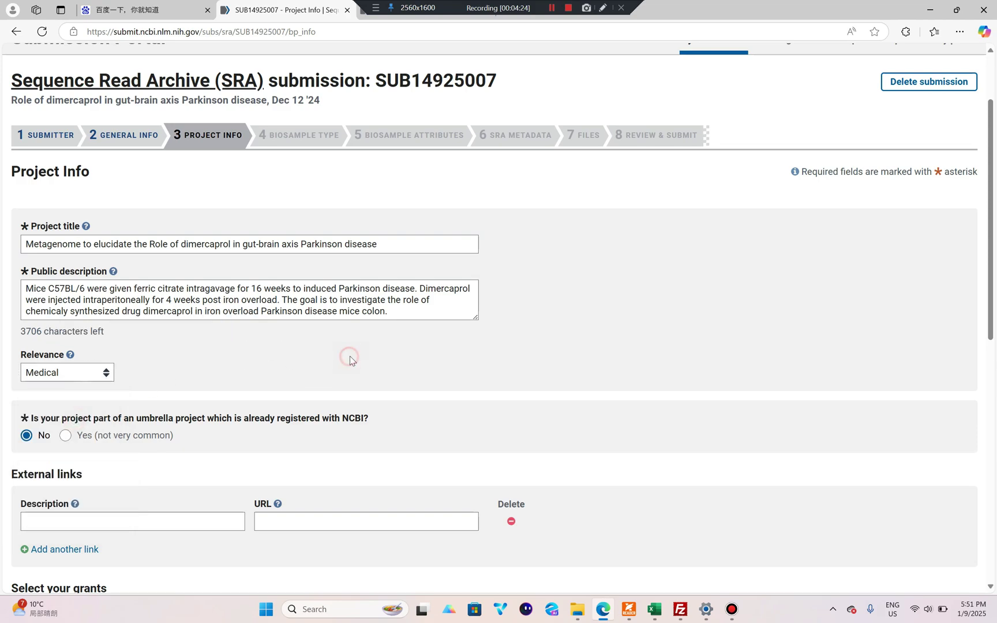
scroll(350, 360, "down", 2)
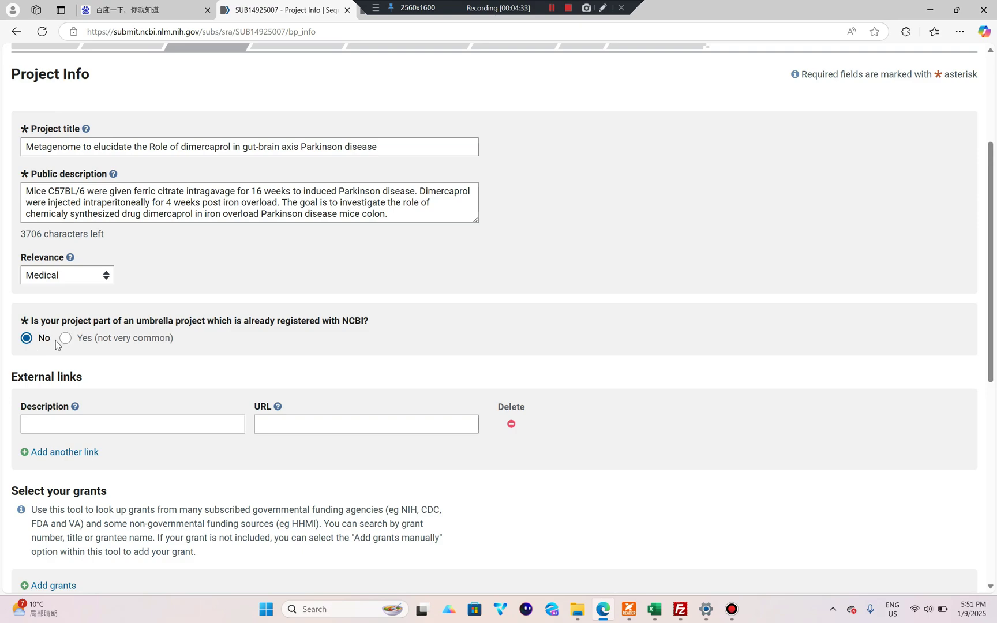
scroll(25, 348, "down", 2)
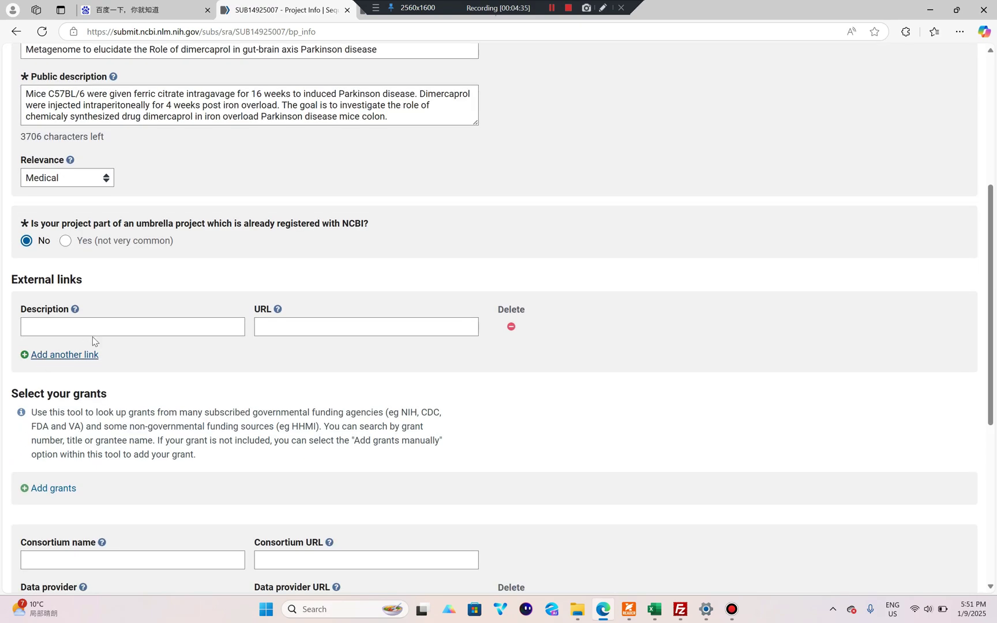
scroll(80, 333, "up", 2)
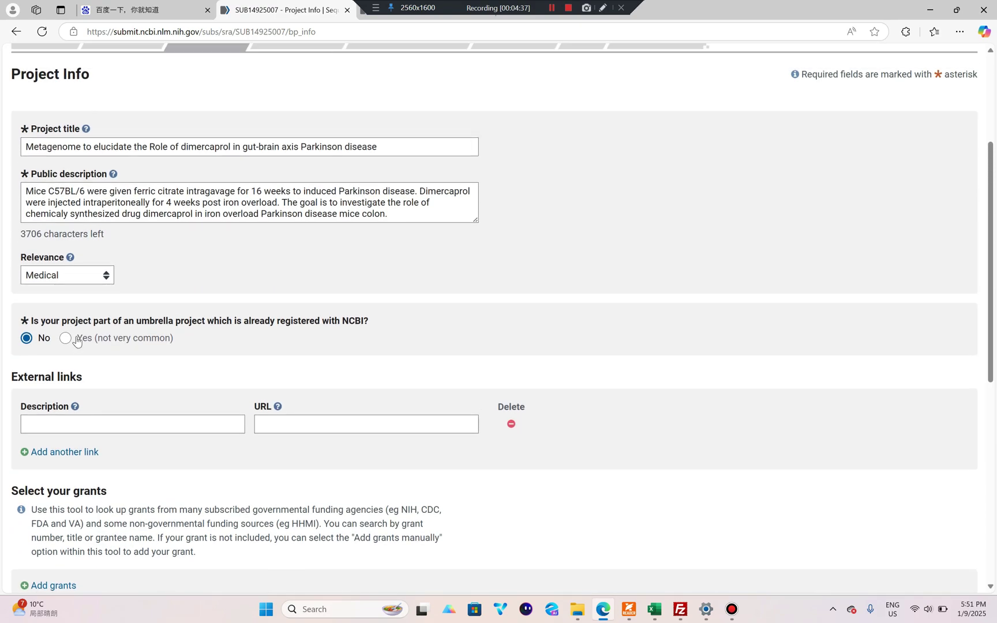
left_click(95, 413)
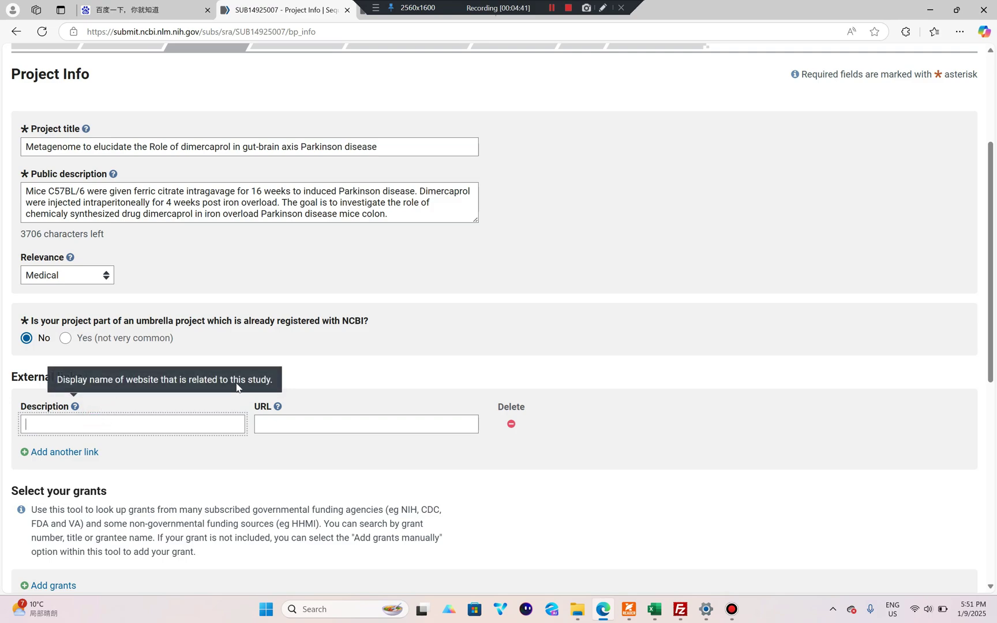
left_click(160, 421)
scroll(358, 372, "down", 2)
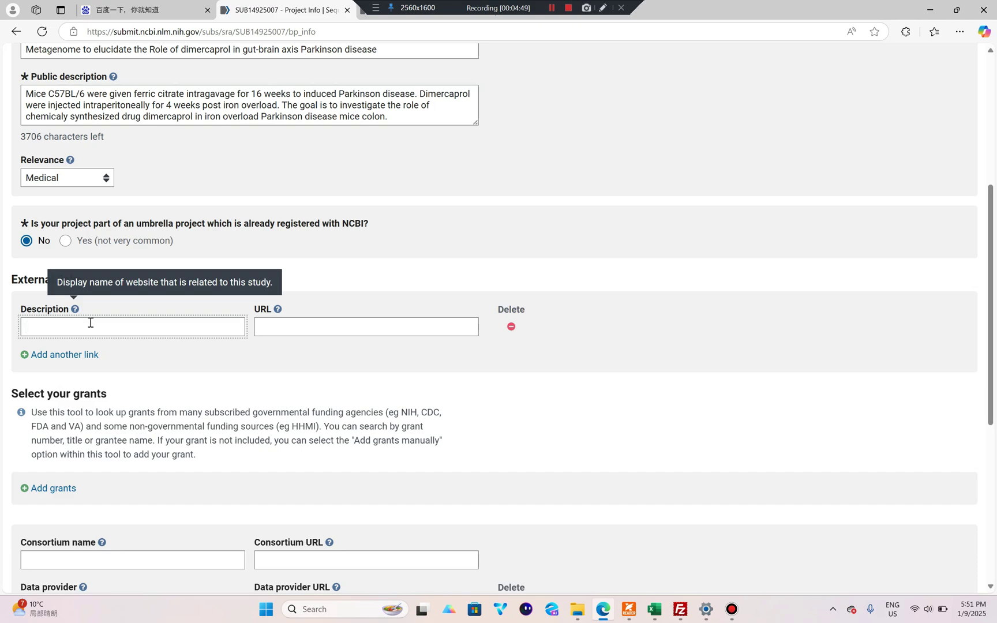
scroll(357, 335, "down", 2)
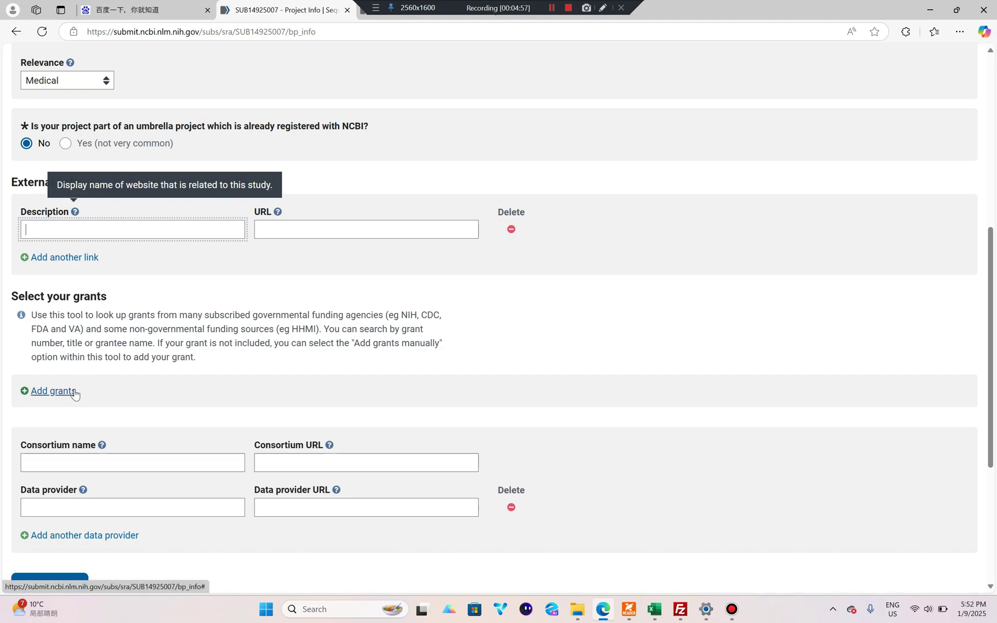
scroll(105, 381, "down", 2)
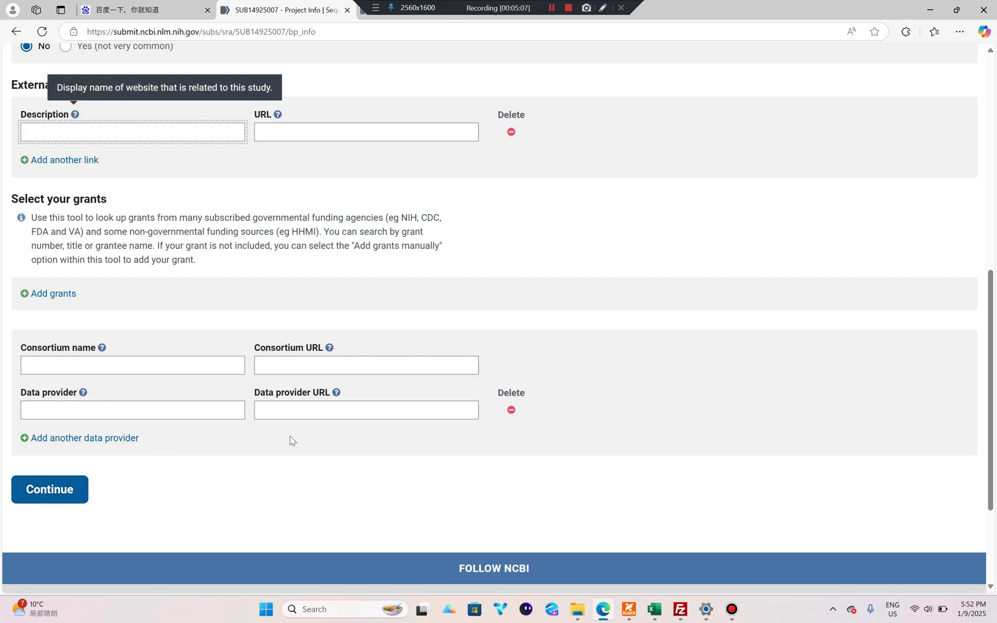
- Submit the project info and keep 'Model organism or animal' as the BioSample package
left_click(70, 493)
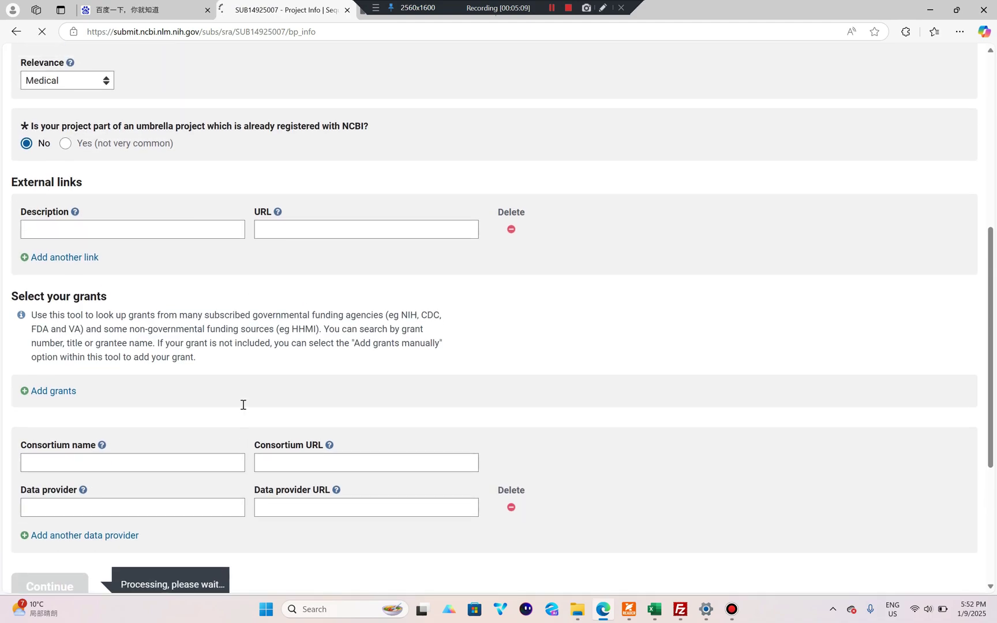
scroll(278, 319, "down", 2)
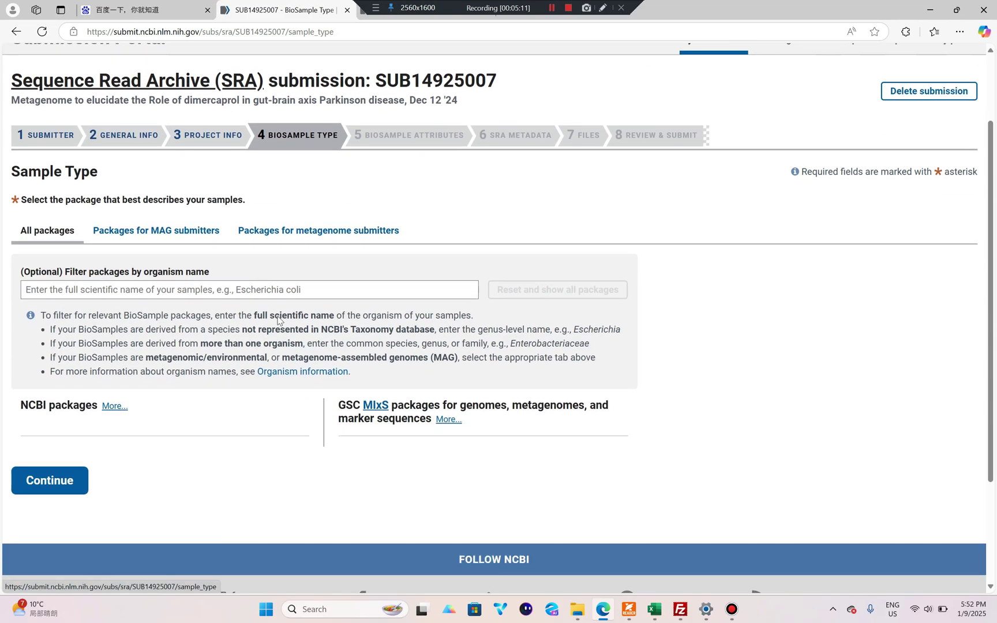
scroll(209, 390, "down", 8)
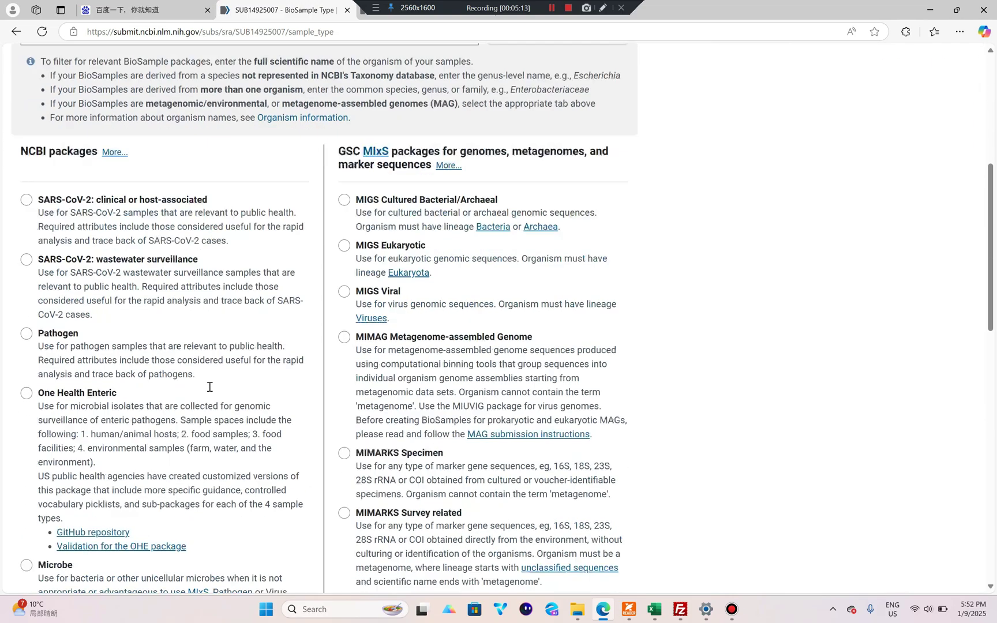
scroll(139, 439, "up", 2)
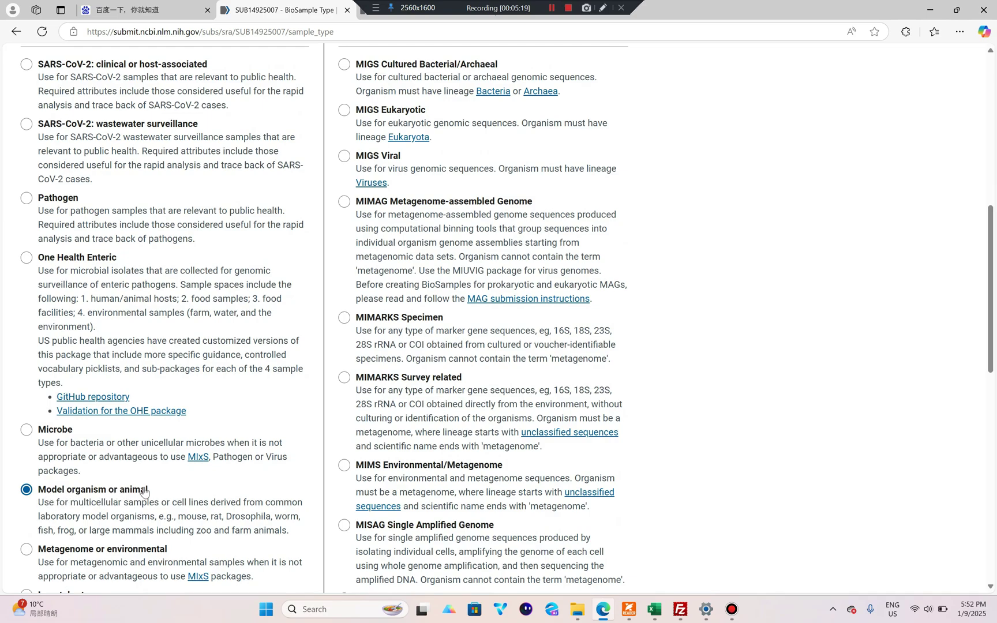
scroll(144, 491, "down", 2)
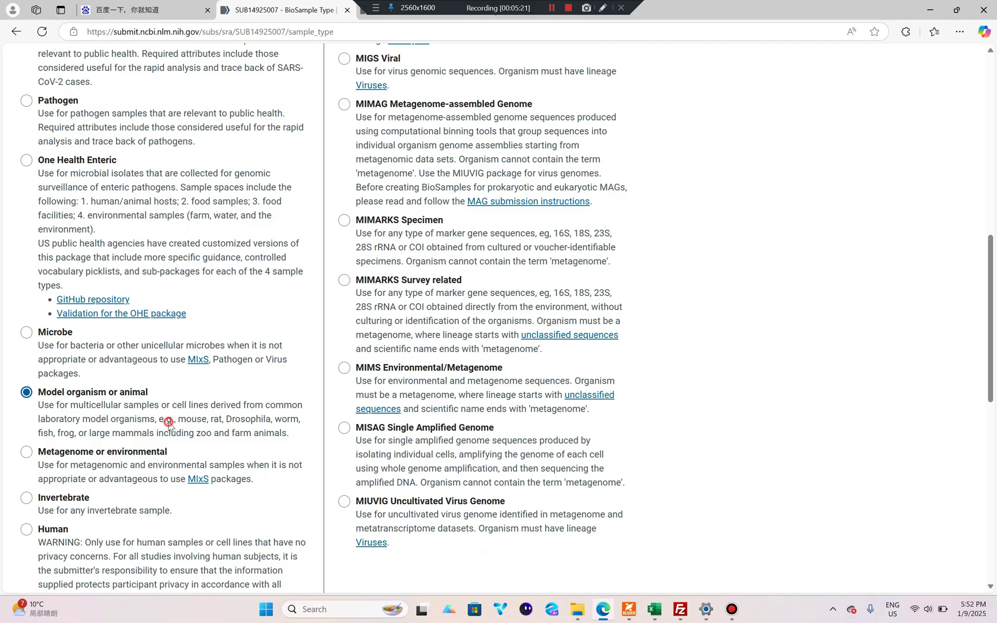
left_click_drag(166, 420, 215, 426)
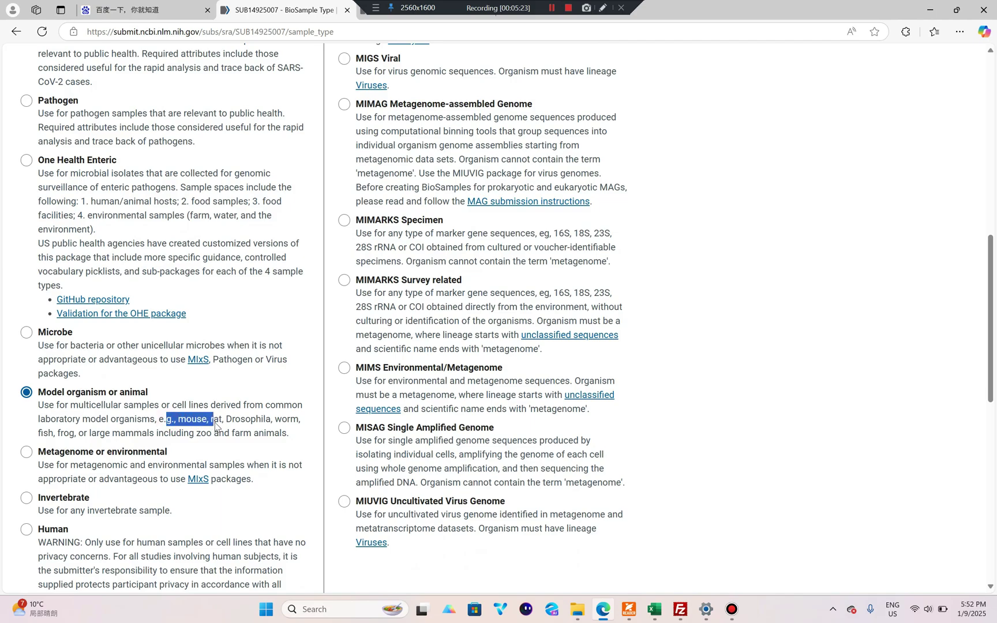
scroll(211, 418, "down", 10)
scroll(143, 390, "up", 2)
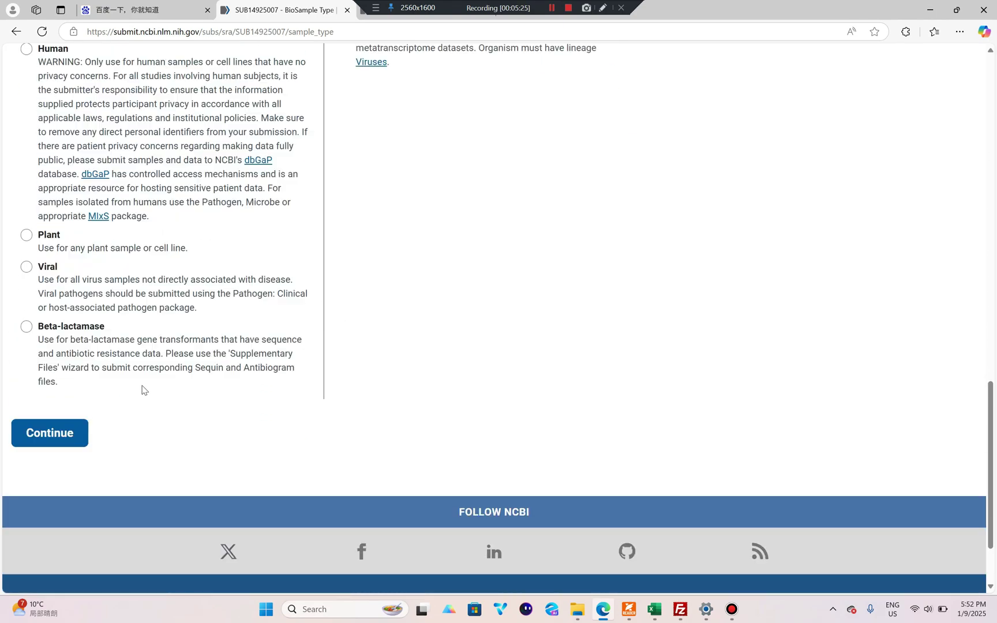
scroll(144, 390, "up", 7)
scroll(115, 398, "down", 9)
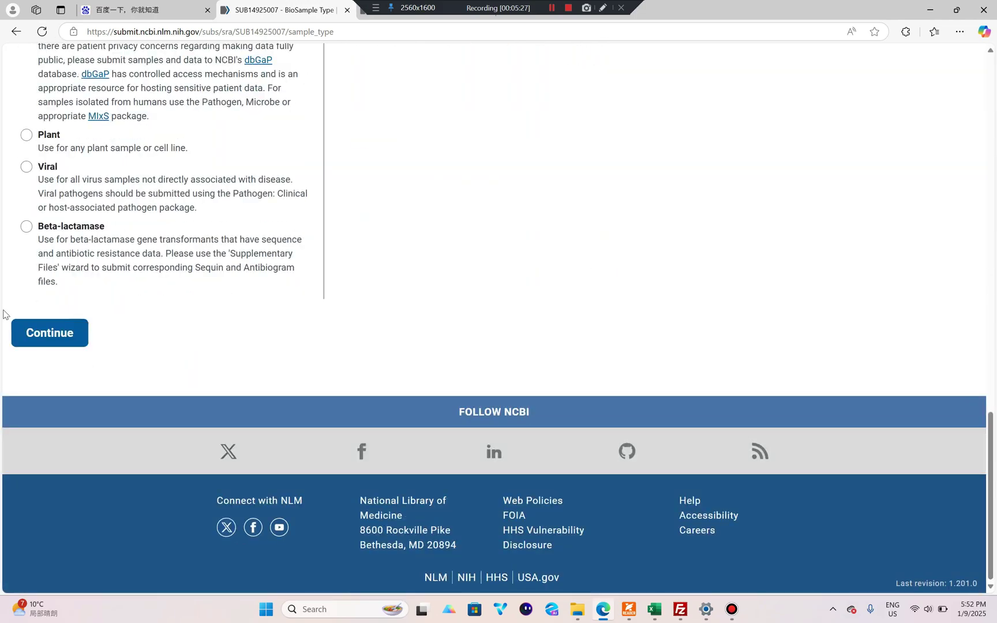
left_click(78, 335)
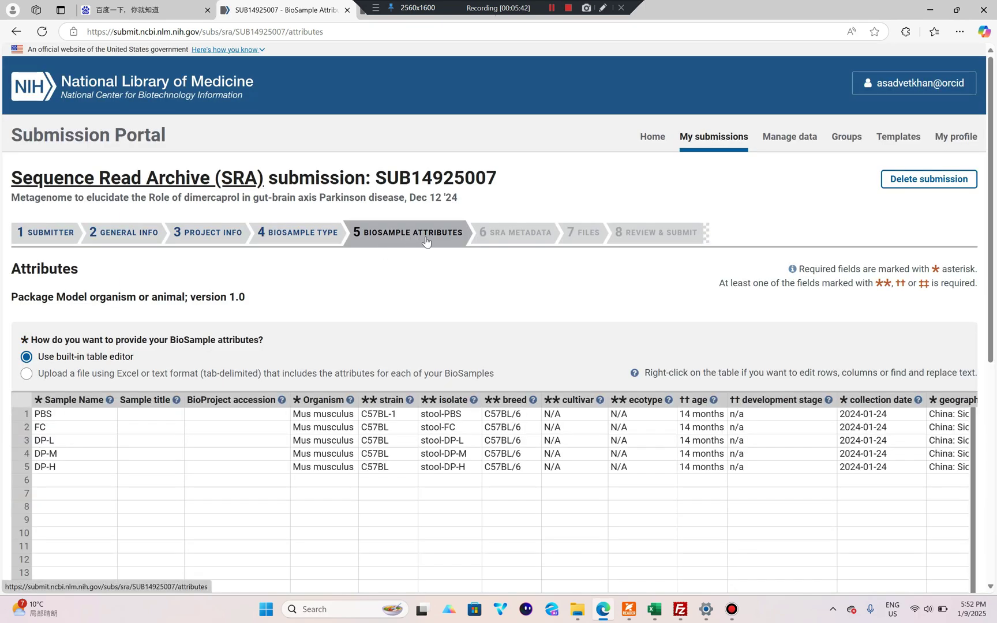
left_click(74, 427)
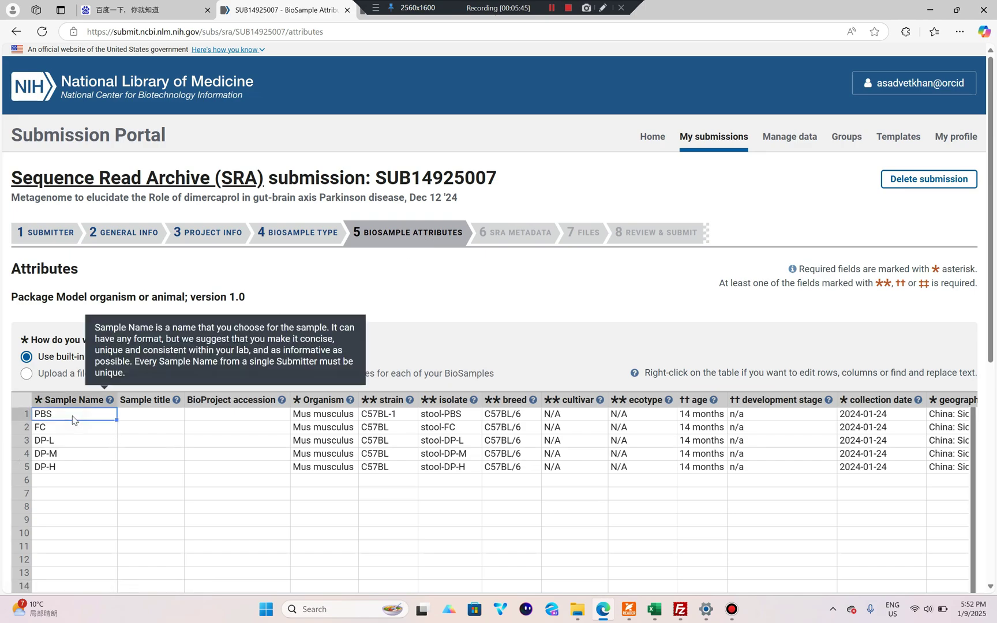
left_click(67, 441)
left_click(71, 459)
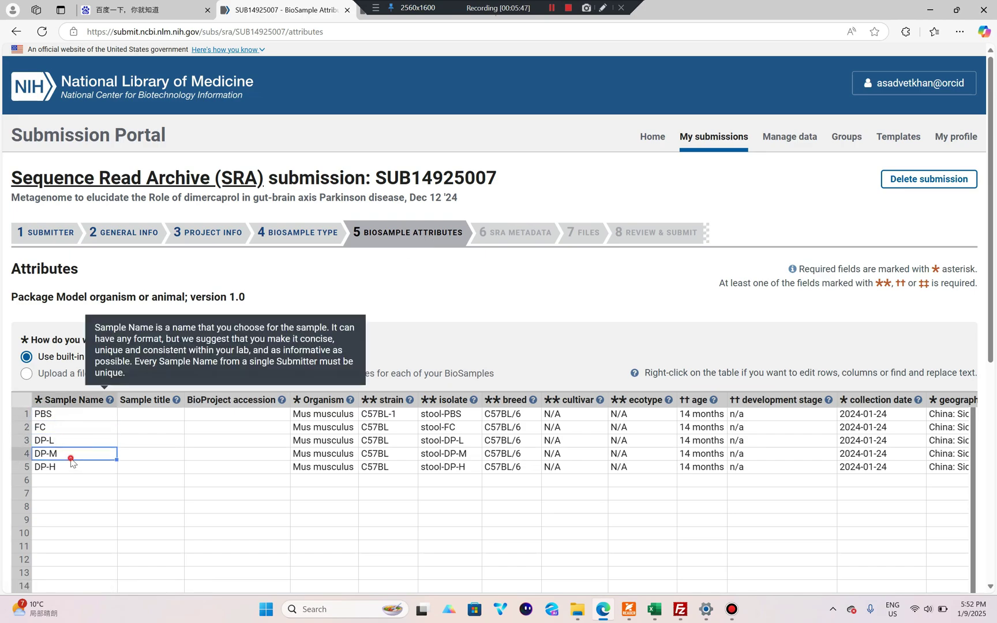
left_click(66, 469)
left_click(70, 416)
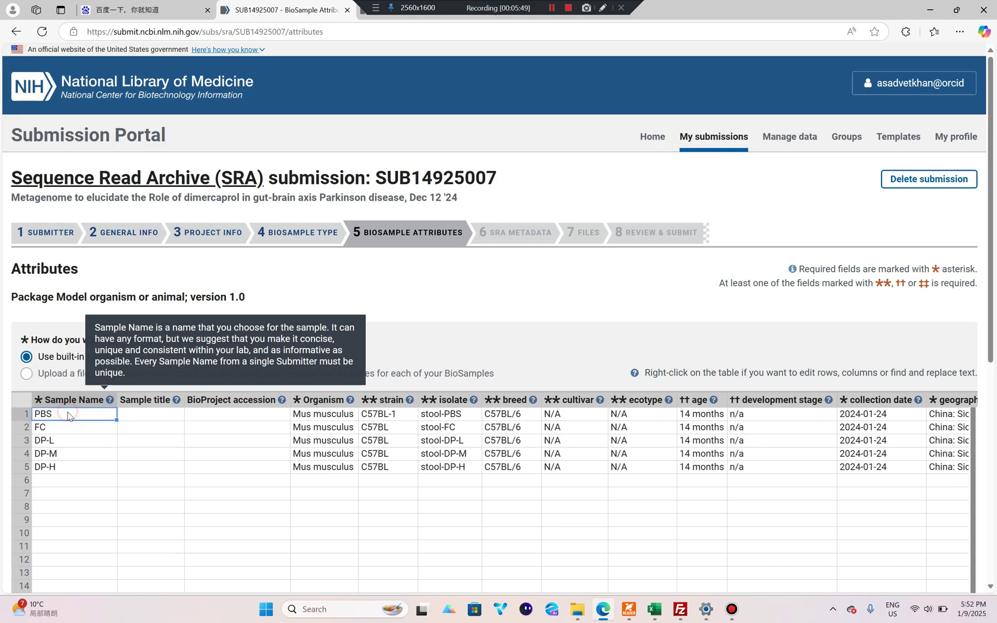
left_click(64, 428)
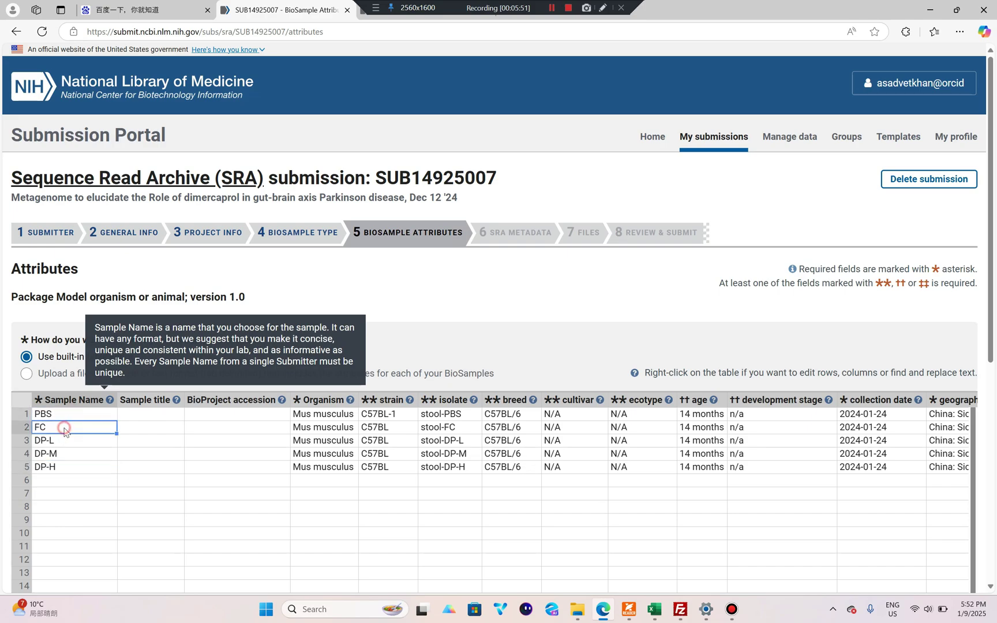
left_click(62, 443)
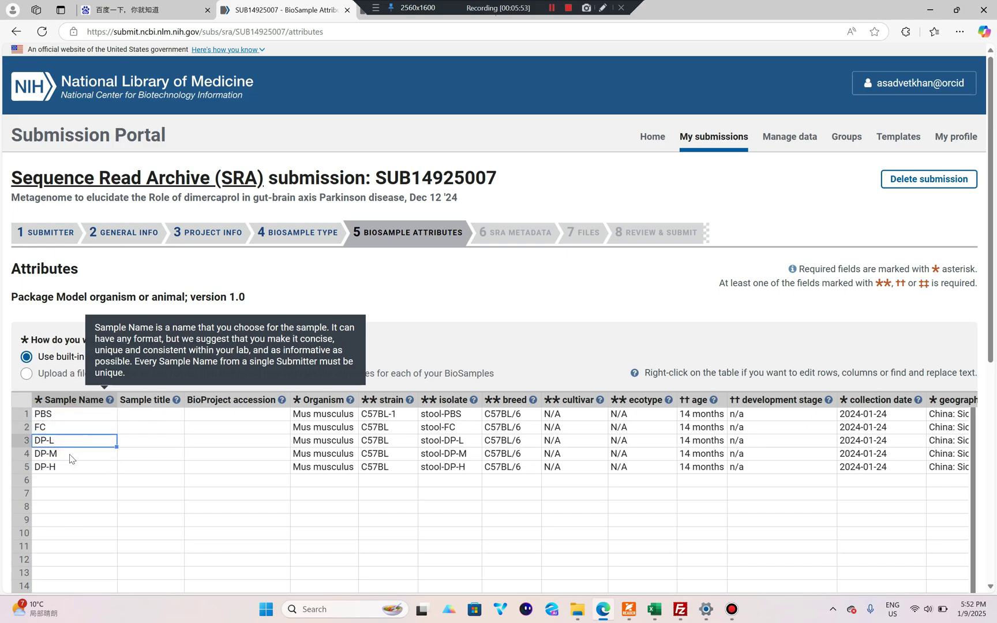
left_click(69, 454)
left_click(73, 470)
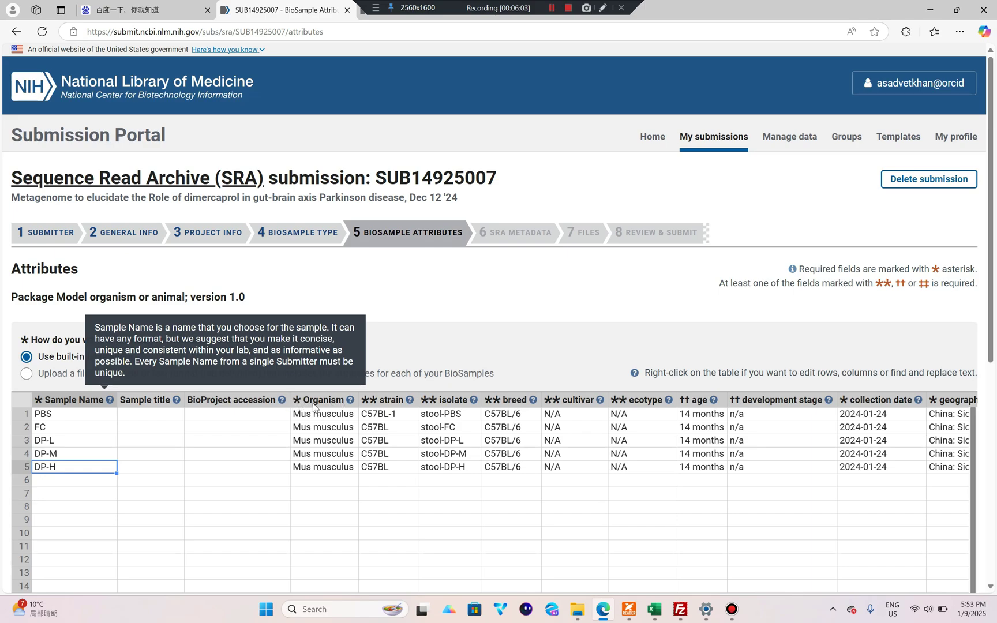
left_click(386, 299)
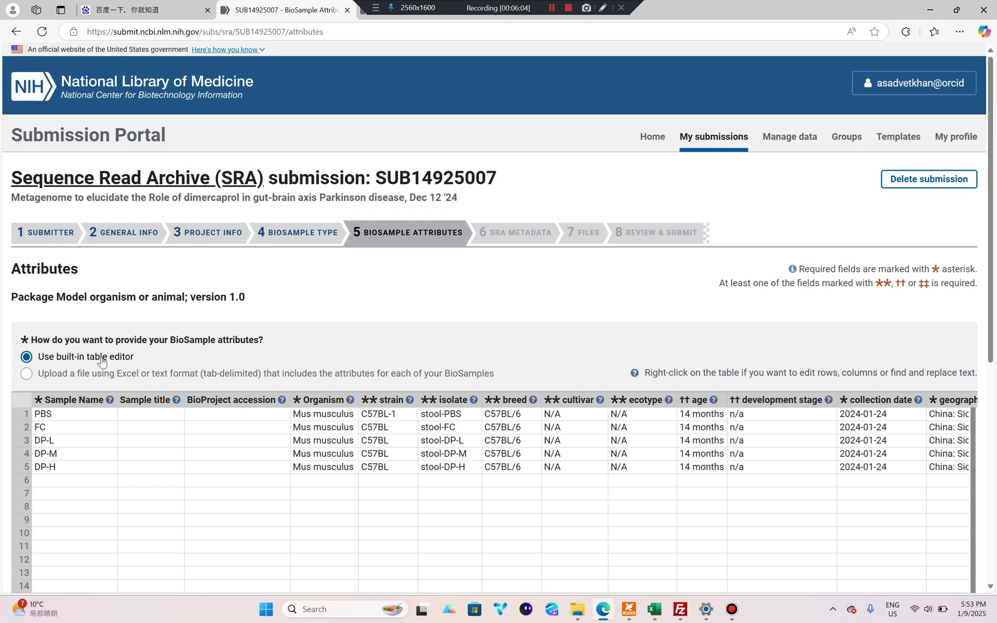
left_click(352, 417)
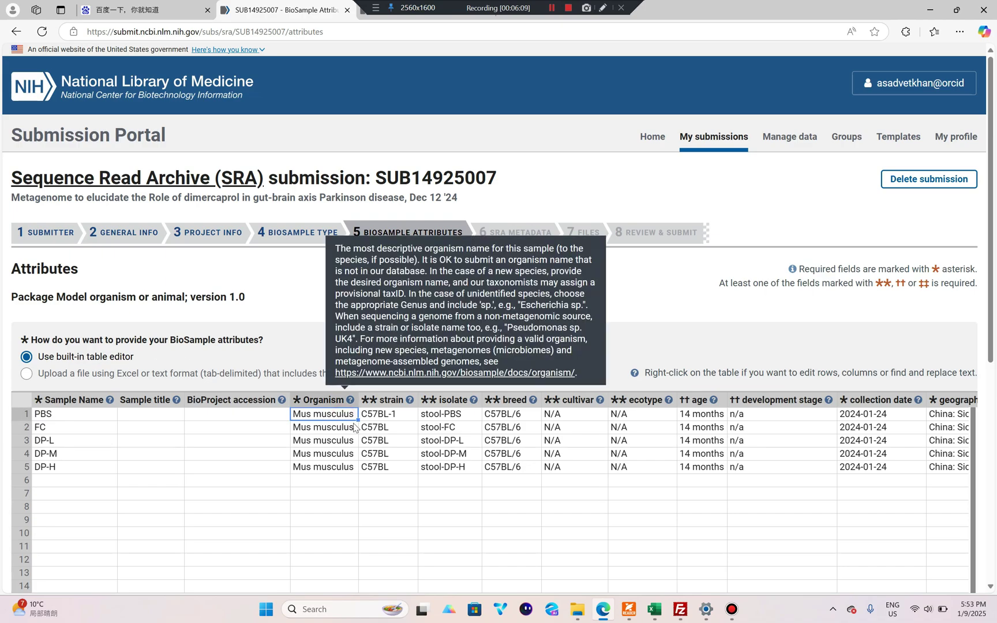
left_click(385, 418)
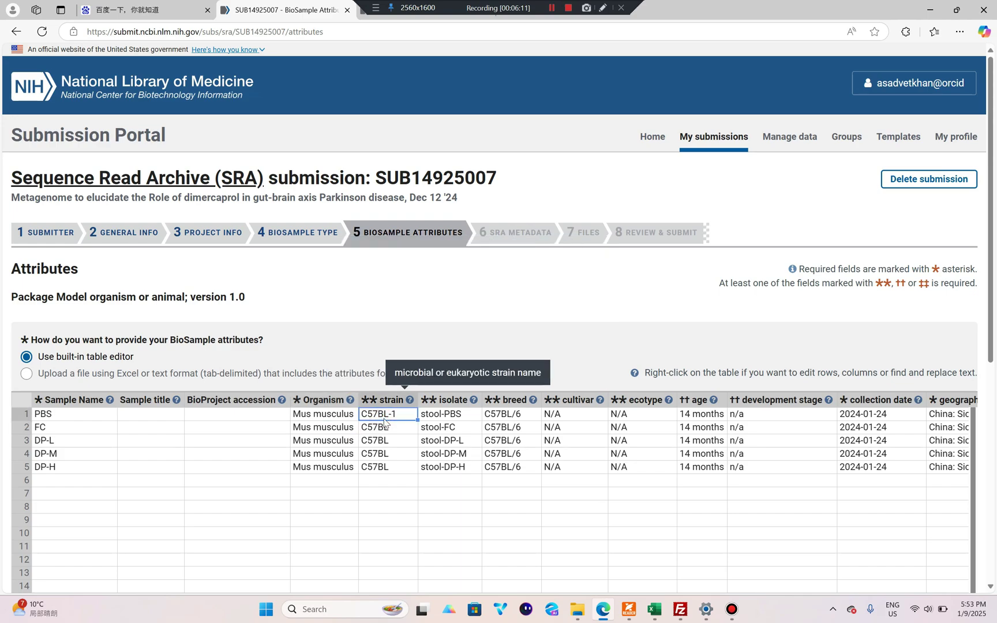
left_click(456, 416)
left_click(522, 414)
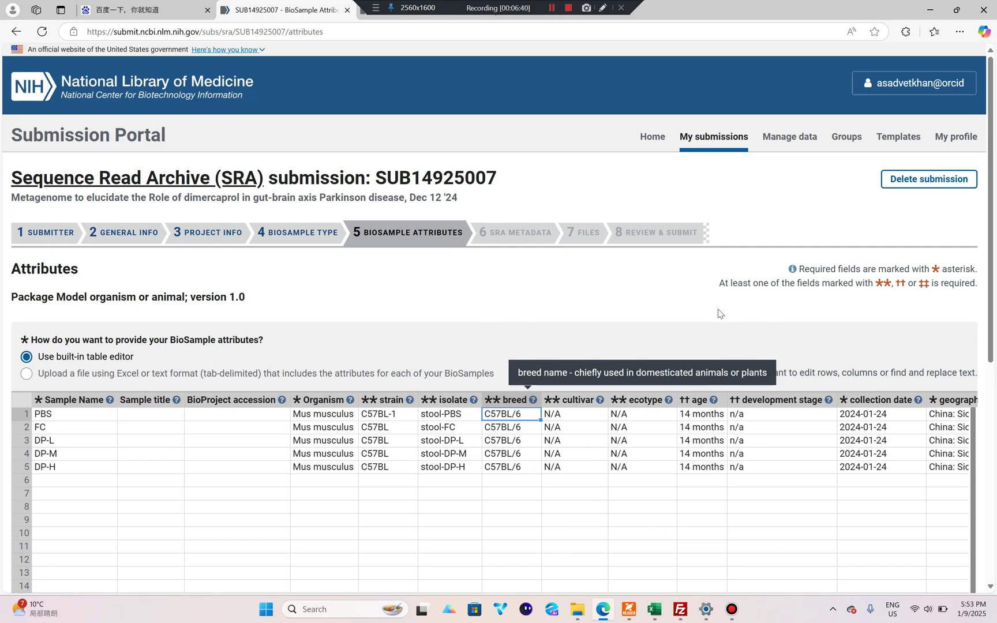
left_click(649, 302)
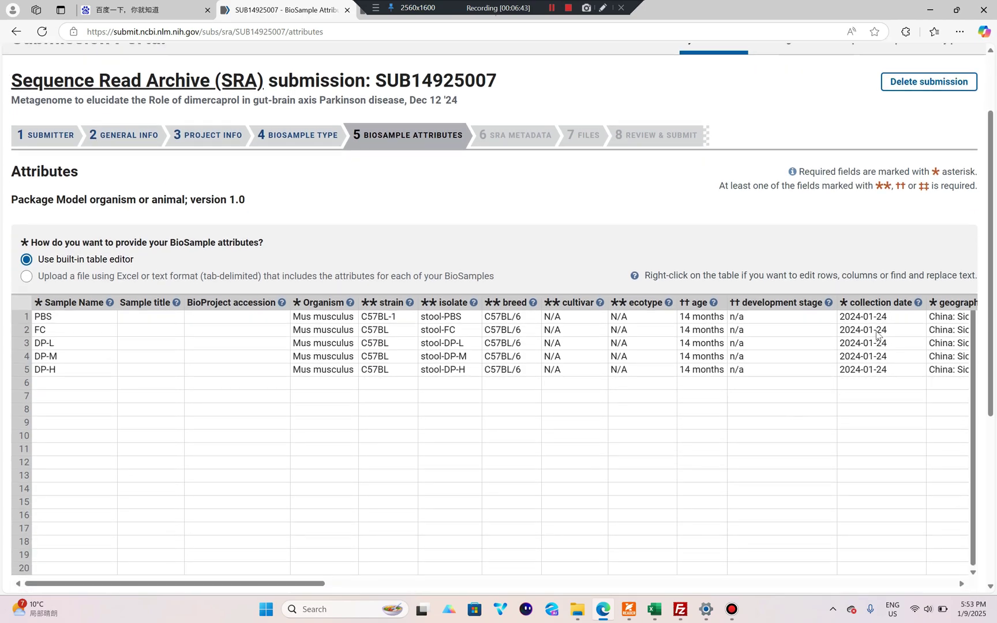
left_click_drag(303, 584, 460, 569)
scroll(249, 351, "up", 2)
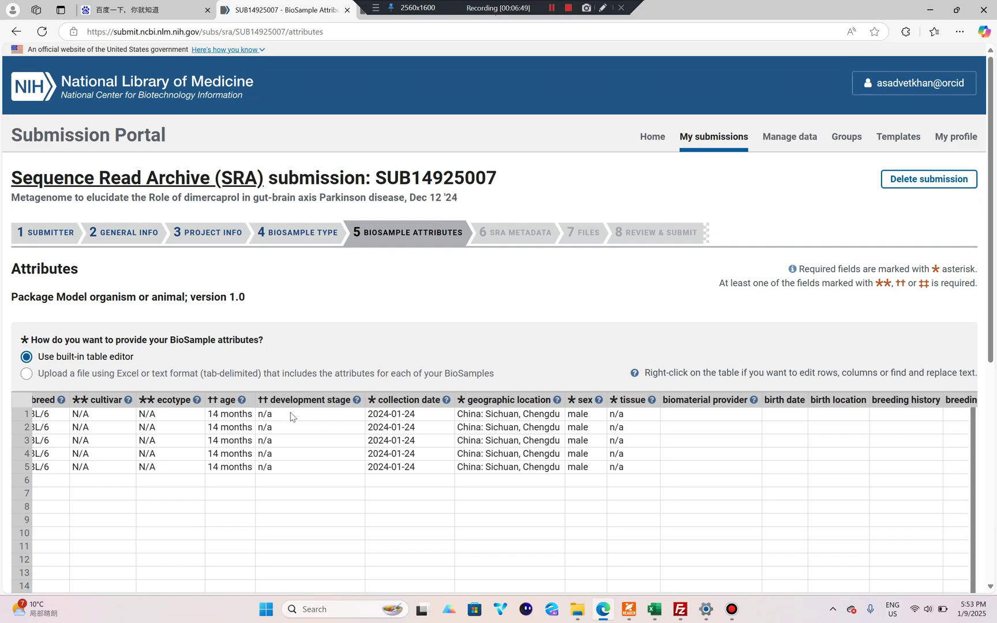
left_click(382, 402)
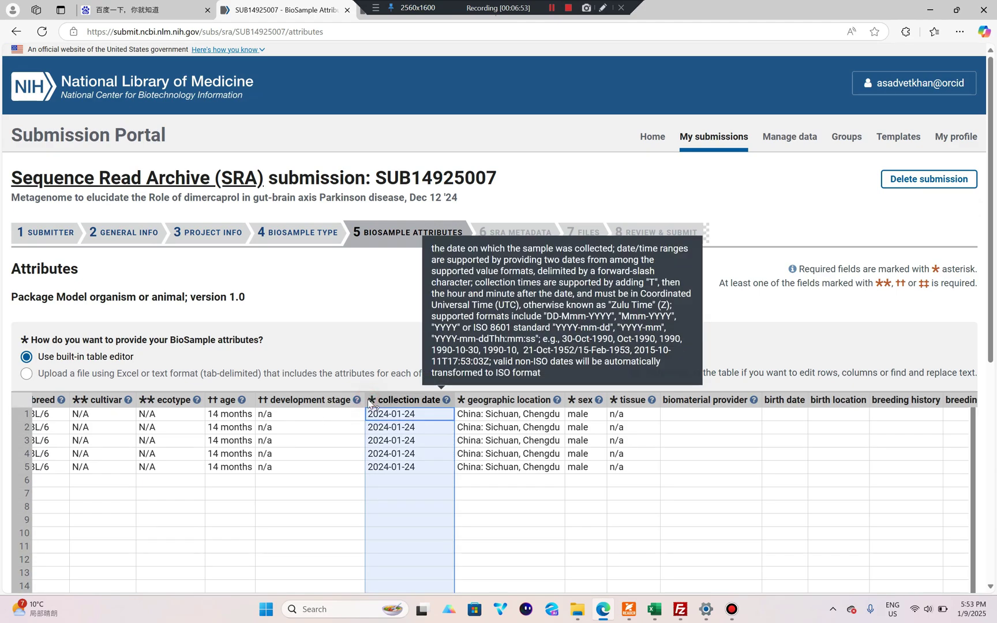
left_click(390, 341)
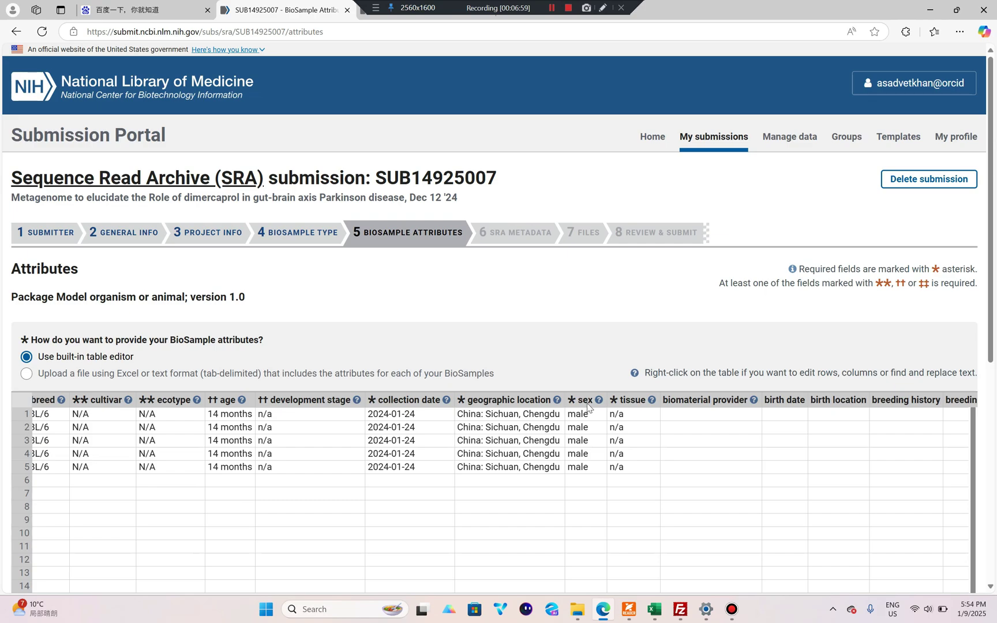
scroll(240, 516, "down", 3)
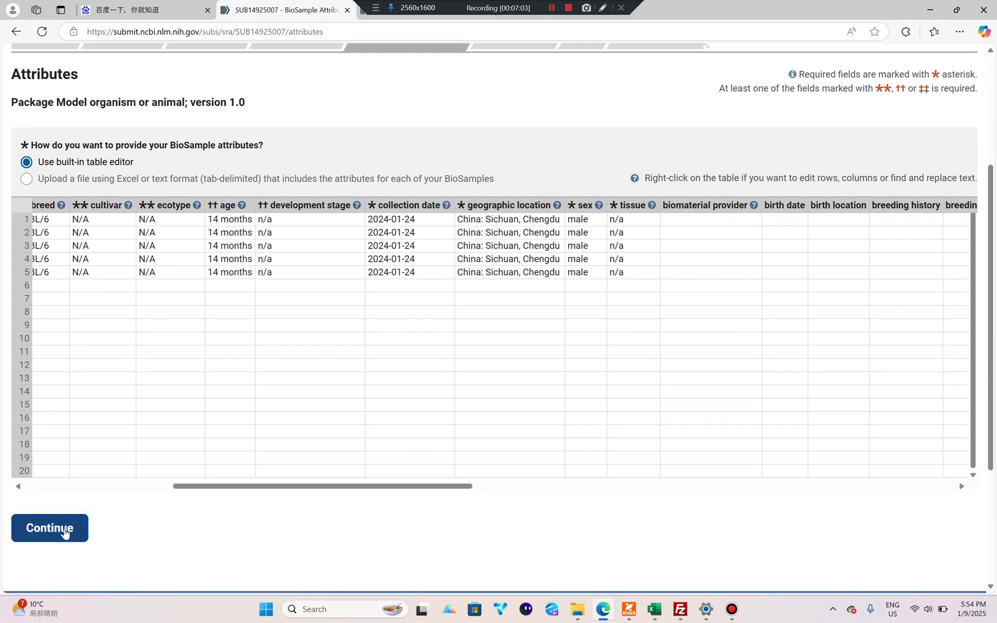
left_click(65, 532)
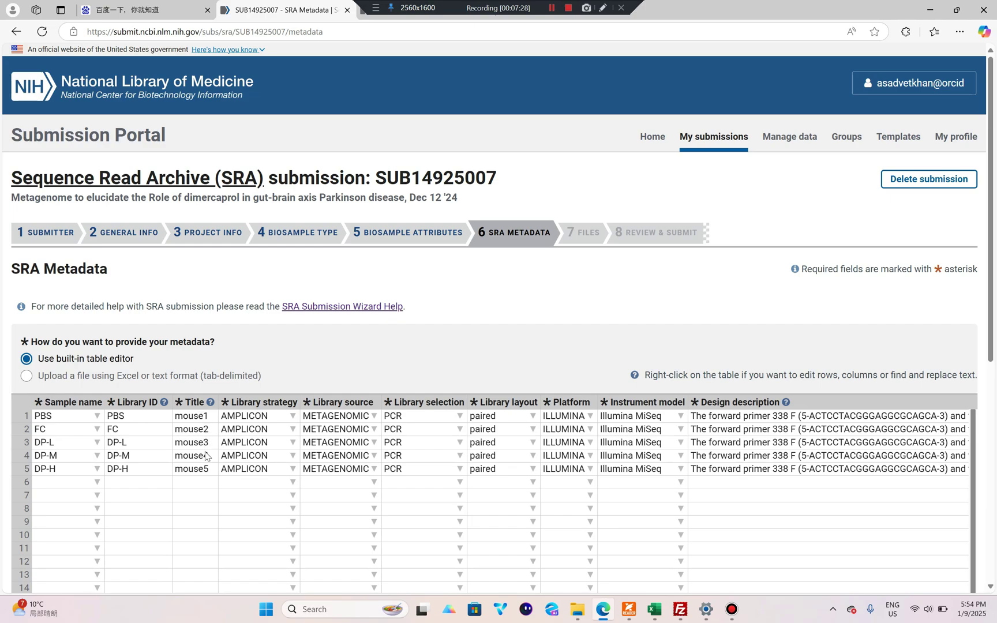
- Confirm library strategy AMPLICON, source METAGENOMIC, selection PCR and layout paired
left_click(292, 417)
left_click(275, 430)
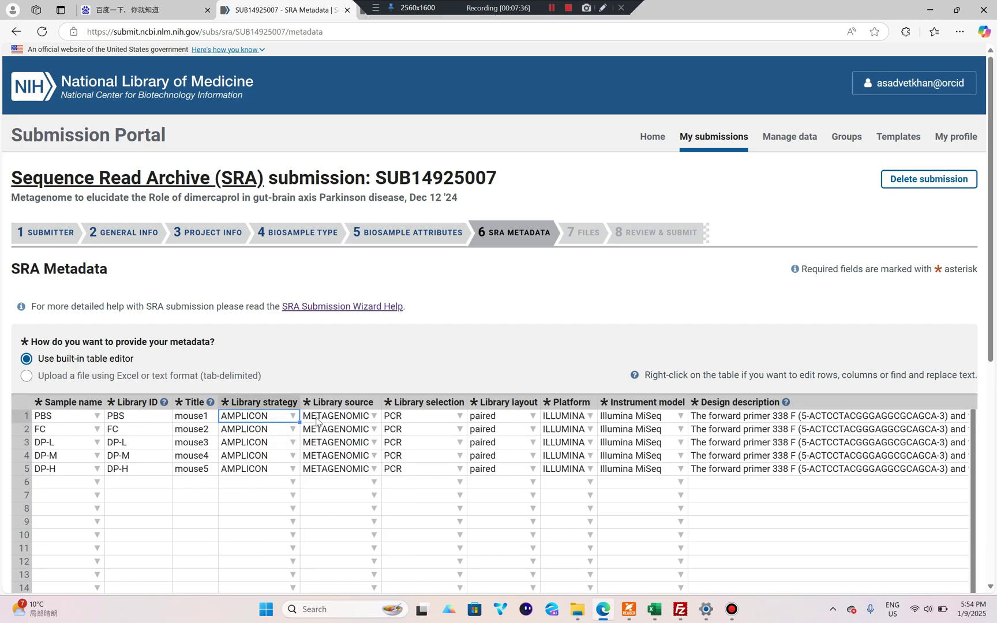
left_click(374, 417)
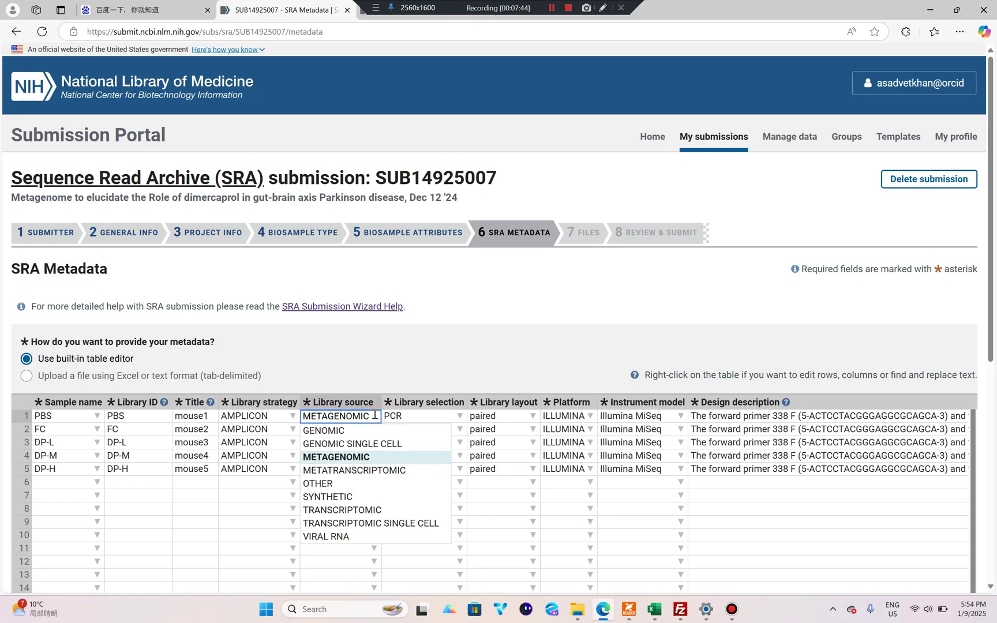
left_click(386, 332)
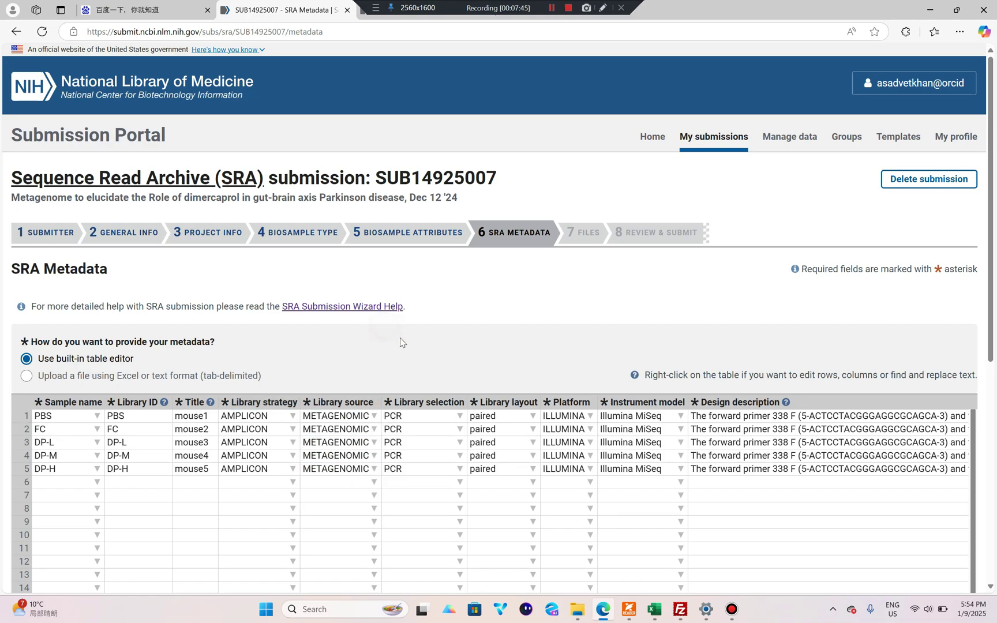
left_click(460, 416)
left_click(451, 548)
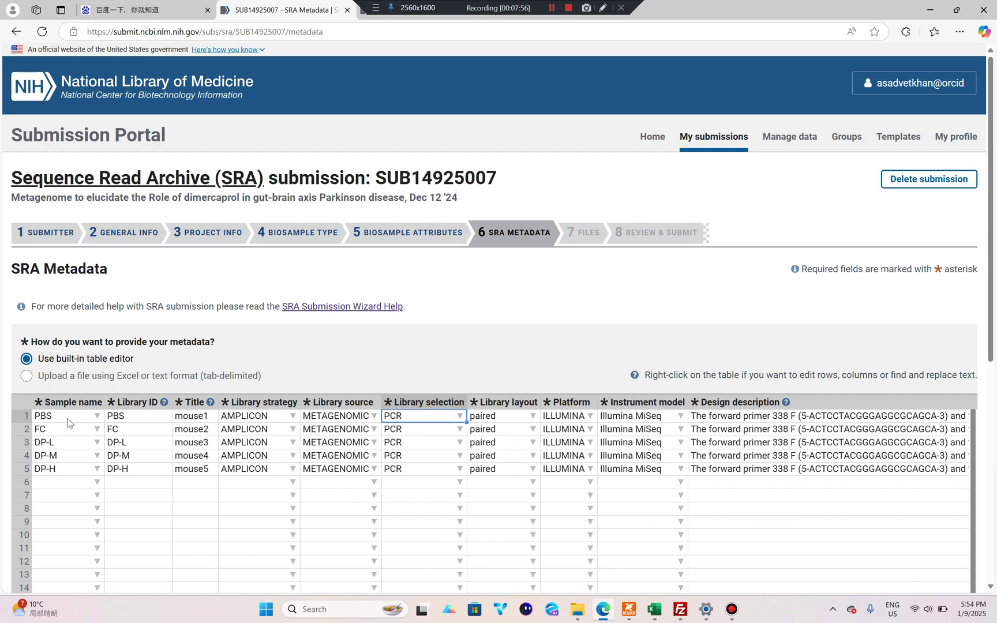
scroll(554, 331, "down", 7)
scroll(537, 338, "up", 5)
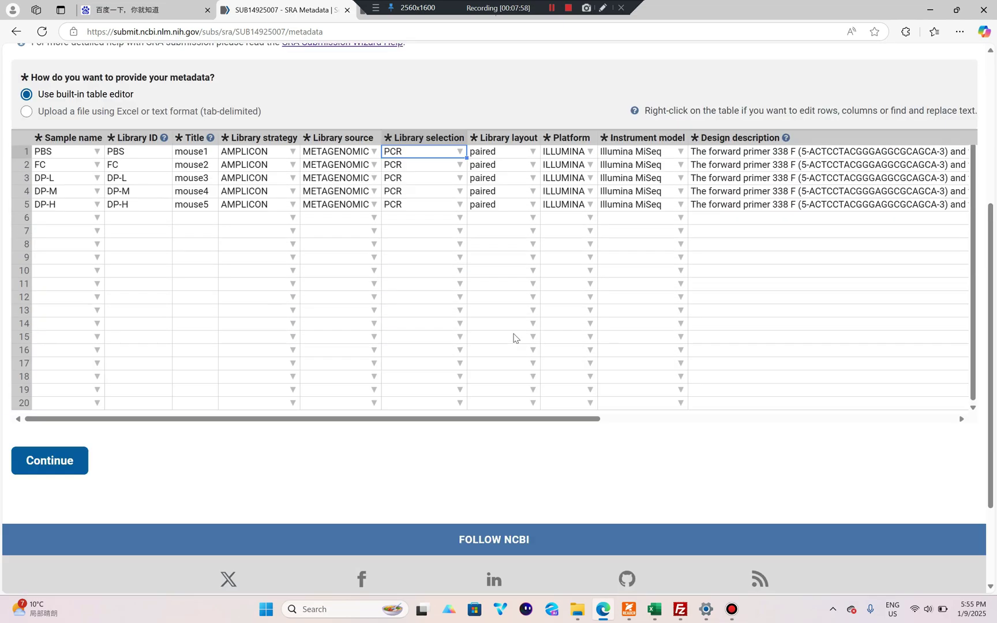
left_click(533, 318)
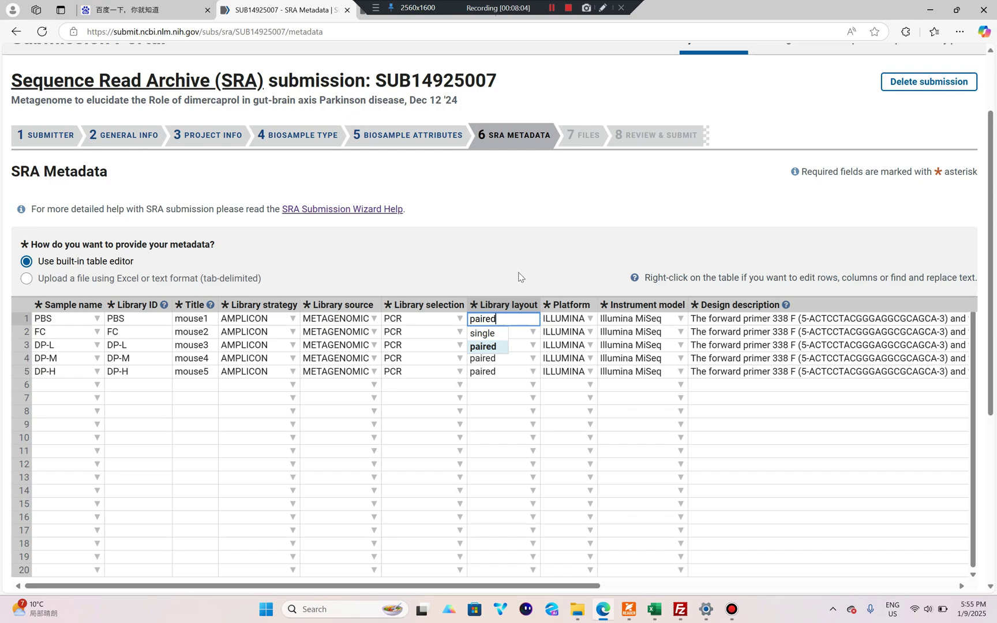
left_click(490, 348)
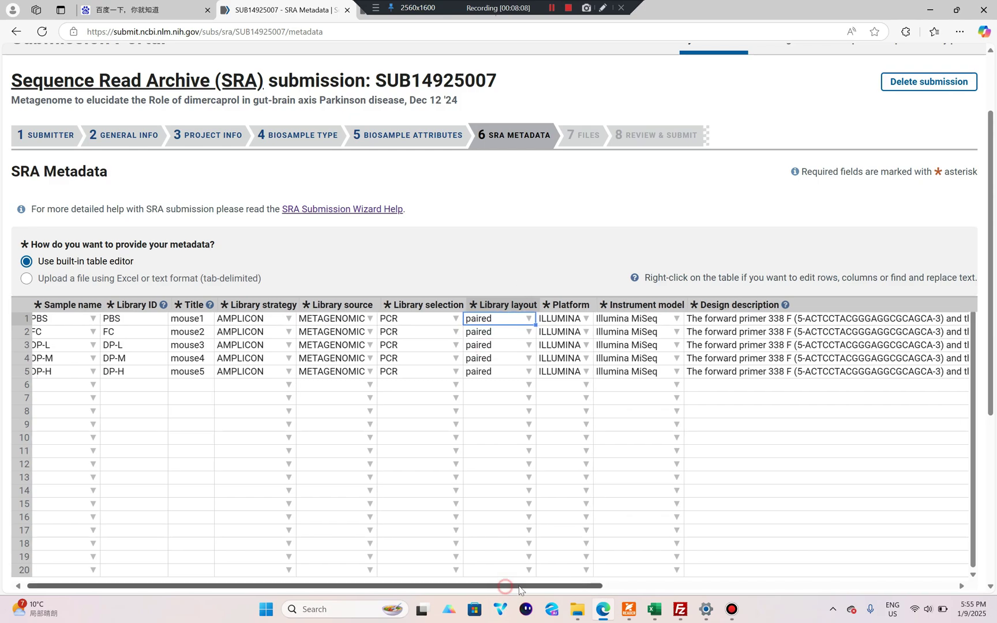
- Scroll to the Filename columns and review the PBS1–PBS3 R1/R2 filenames
left_click_drag(510, 586, 785, 603)
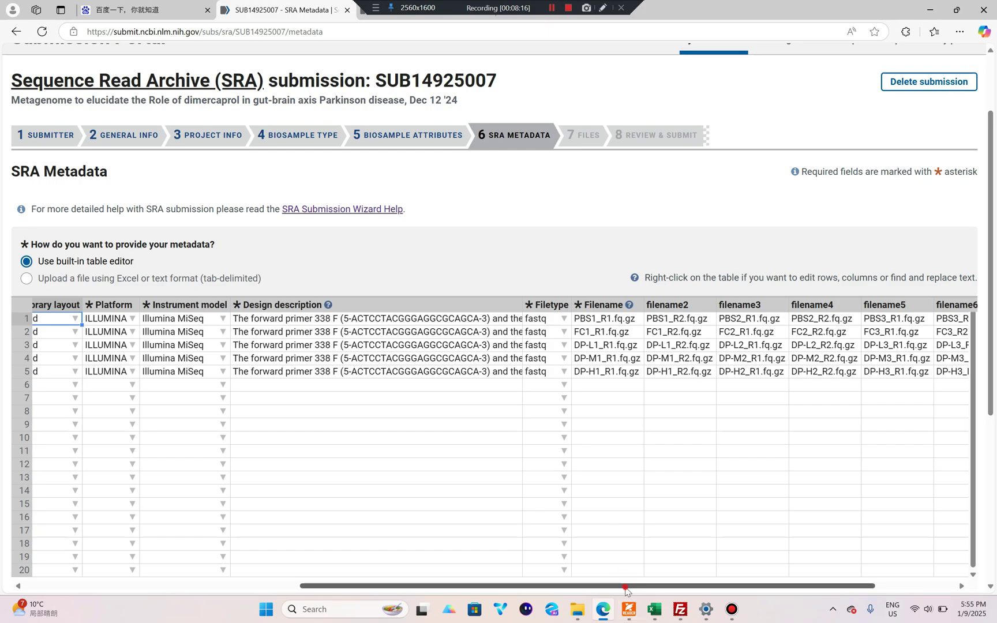
left_click_drag(628, 586, 266, 606)
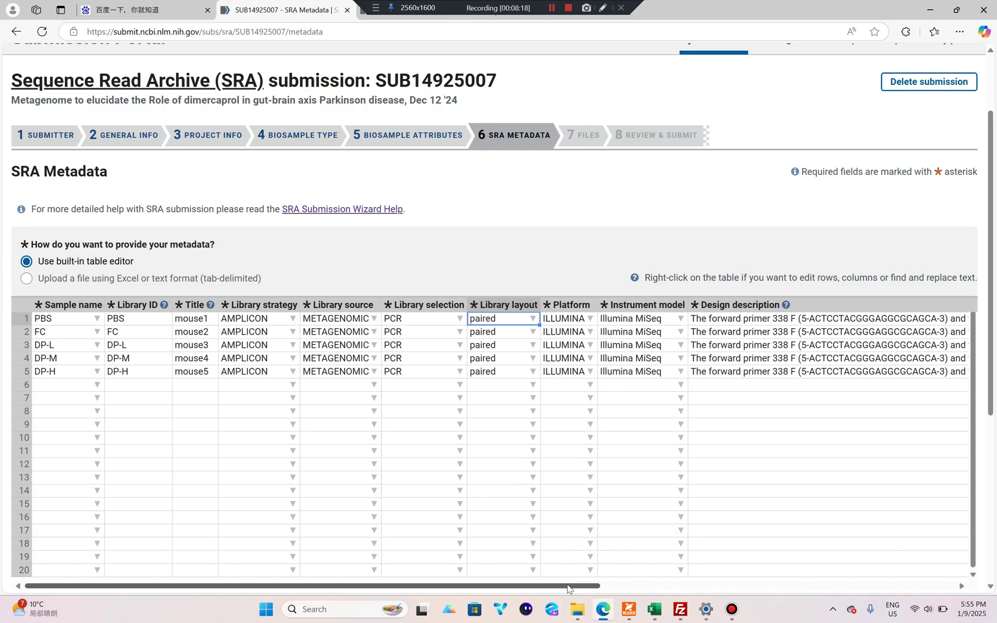
left_click_drag(569, 586, 875, 573)
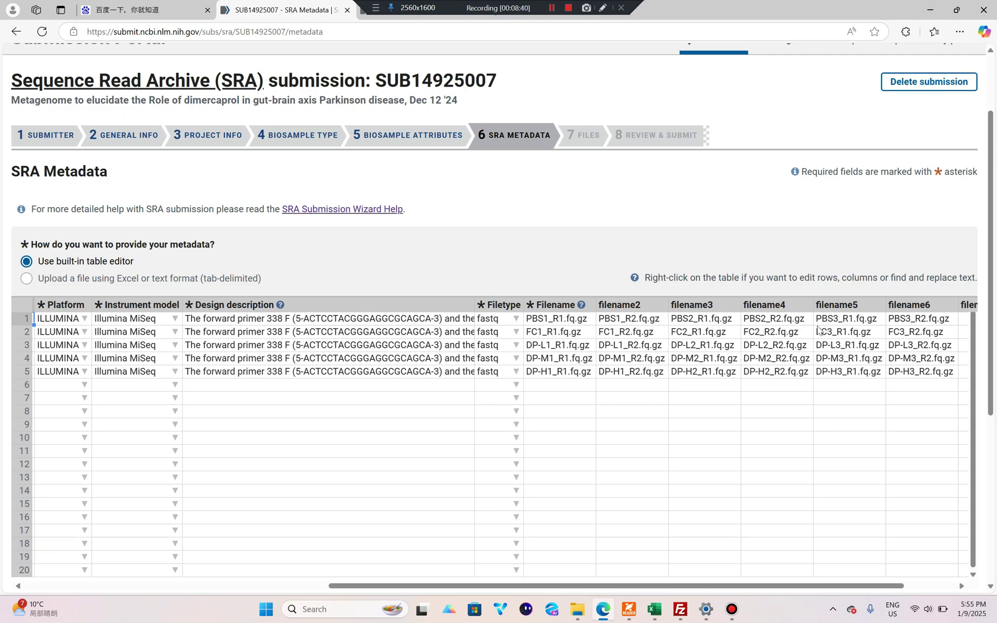
left_click_drag(813, 585, 849, 585)
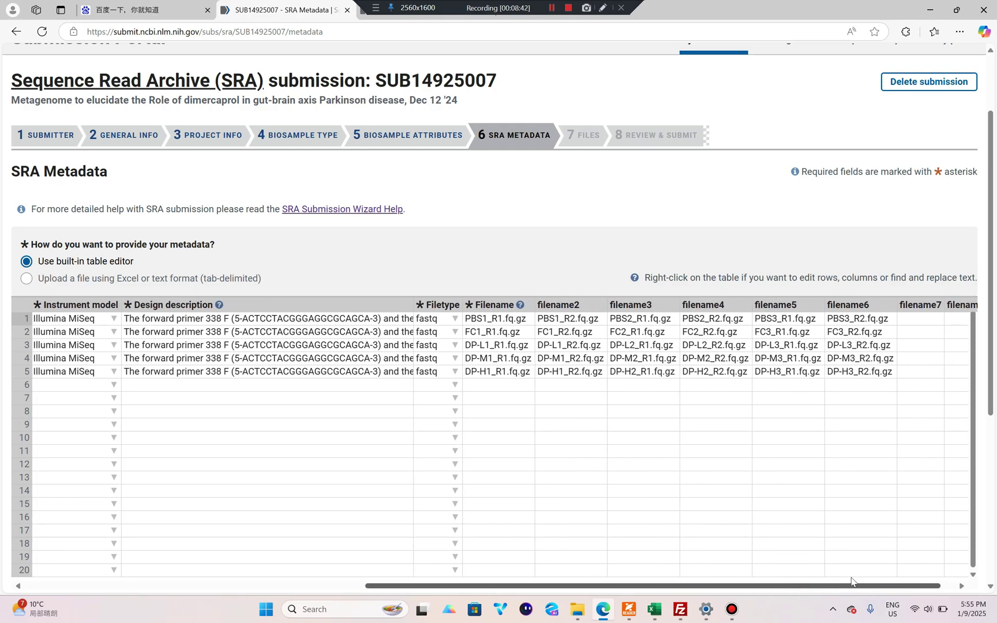
left_click(477, 323)
left_click(570, 321)
left_click(655, 322)
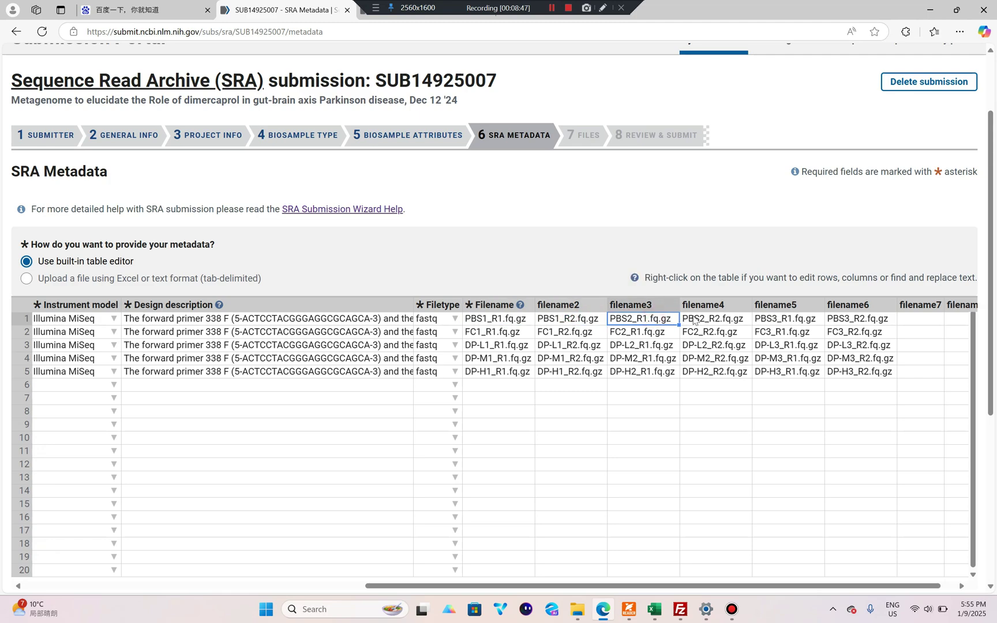
left_click(696, 321)
left_click(776, 321)
left_click(838, 321)
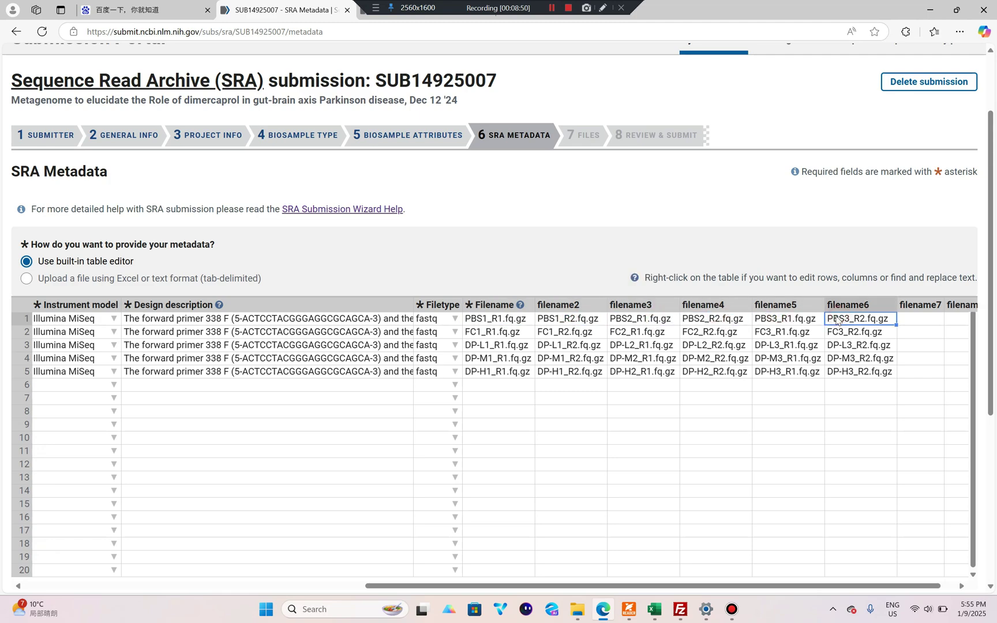
- Check the first Filename column for the FC1, DP-L1, DP-M1 and DP-H1 rows
left_click(474, 319)
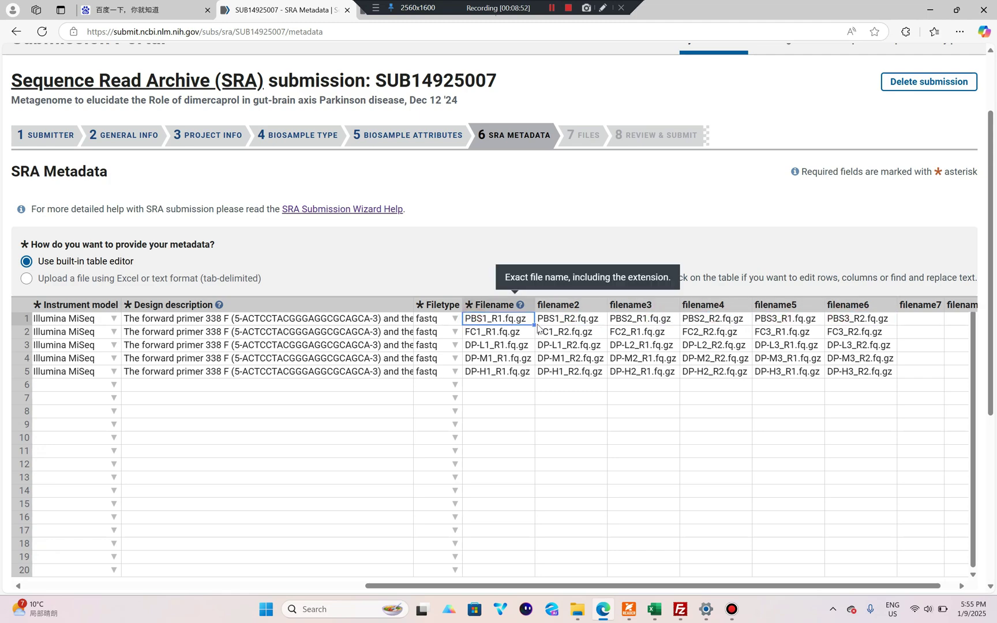
left_click(490, 334)
left_click(489, 349)
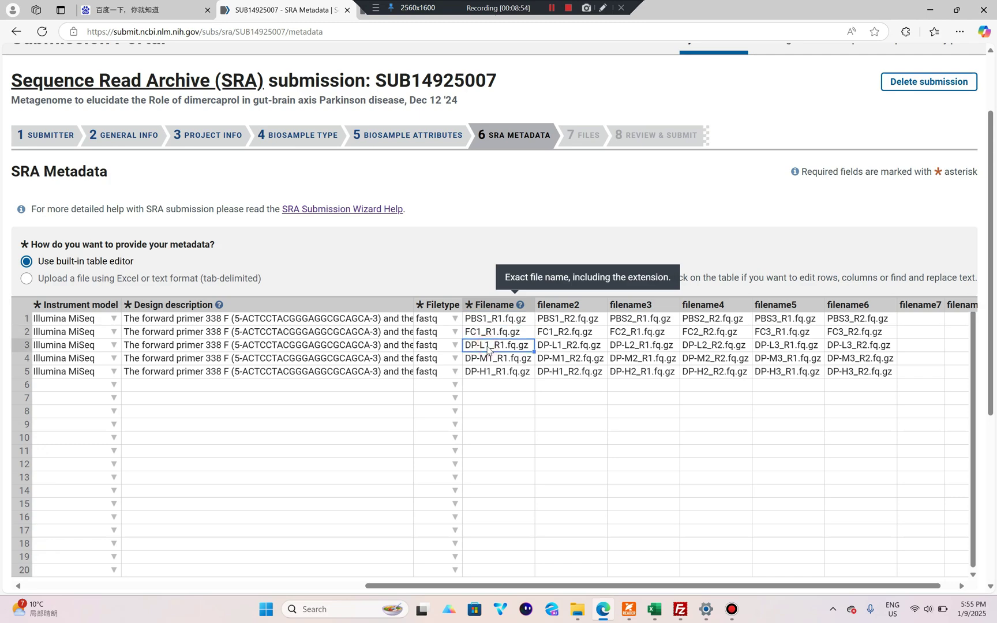
left_click(485, 357)
left_click(498, 385)
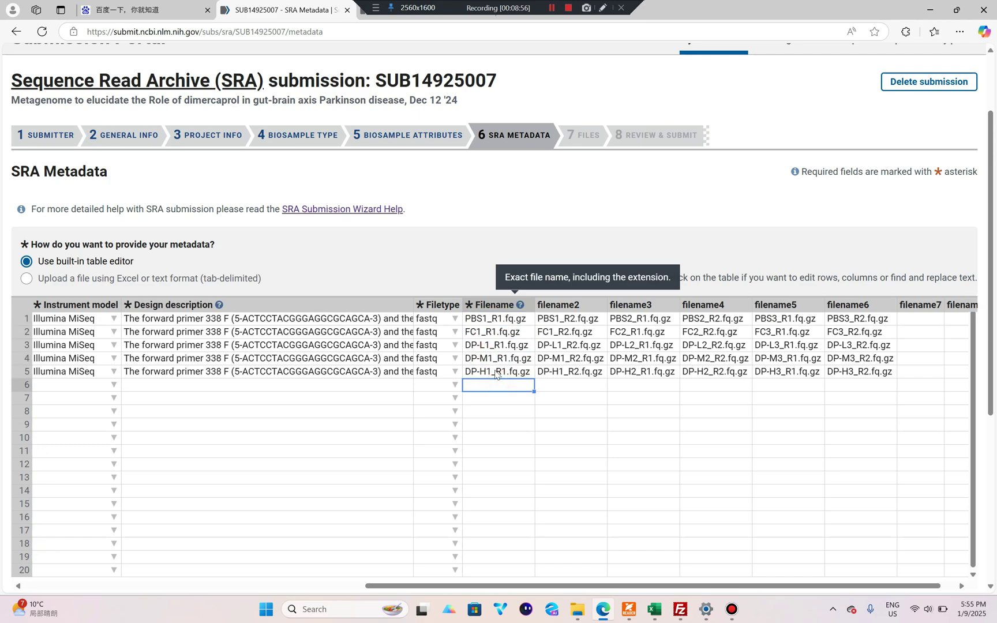
left_click(494, 373)
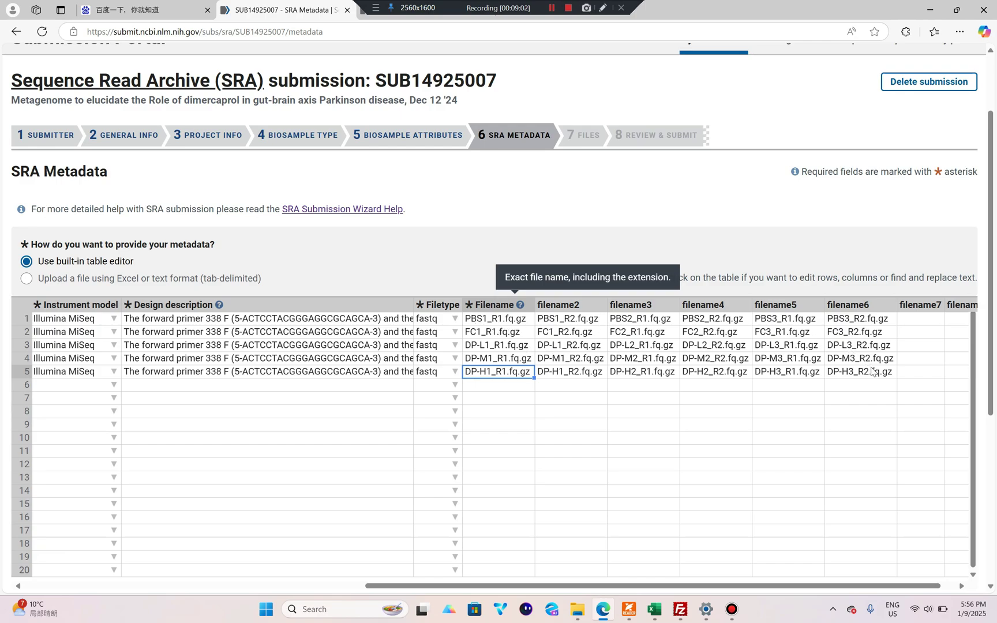
left_click(681, 608)
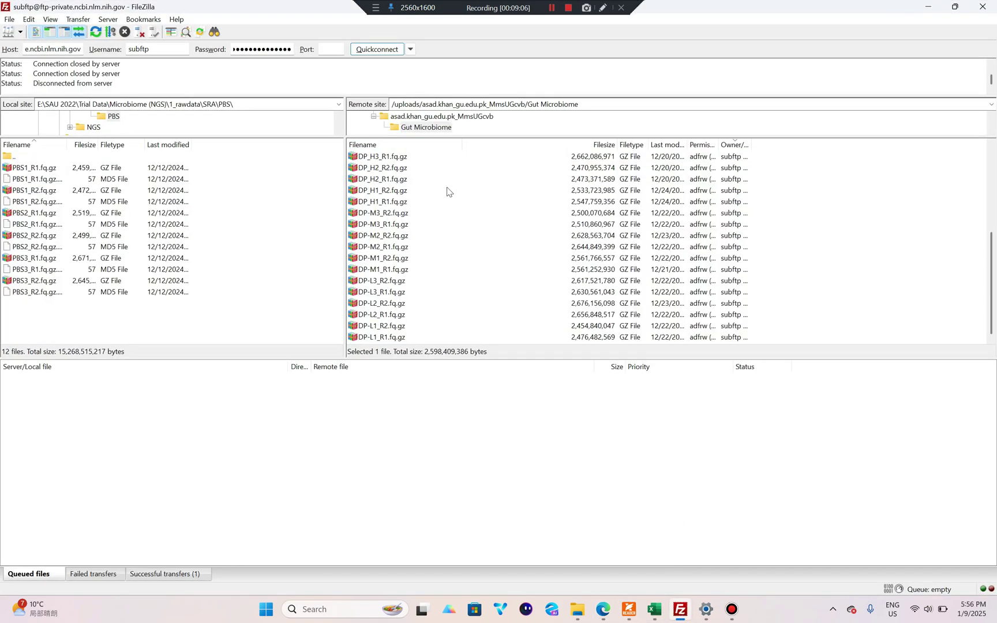
- Select all 30 fastq files in FileZilla's remote Gut Microbiome folder, then minimize FileZilla
scroll(447, 191, "up", 5)
left_click(384, 167)
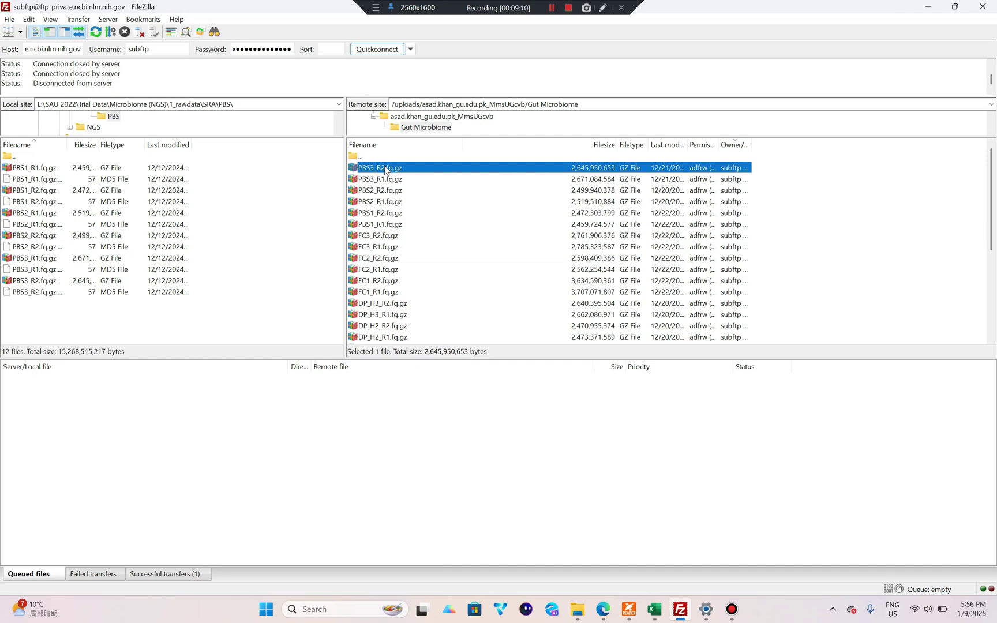
key("ctrl+a")
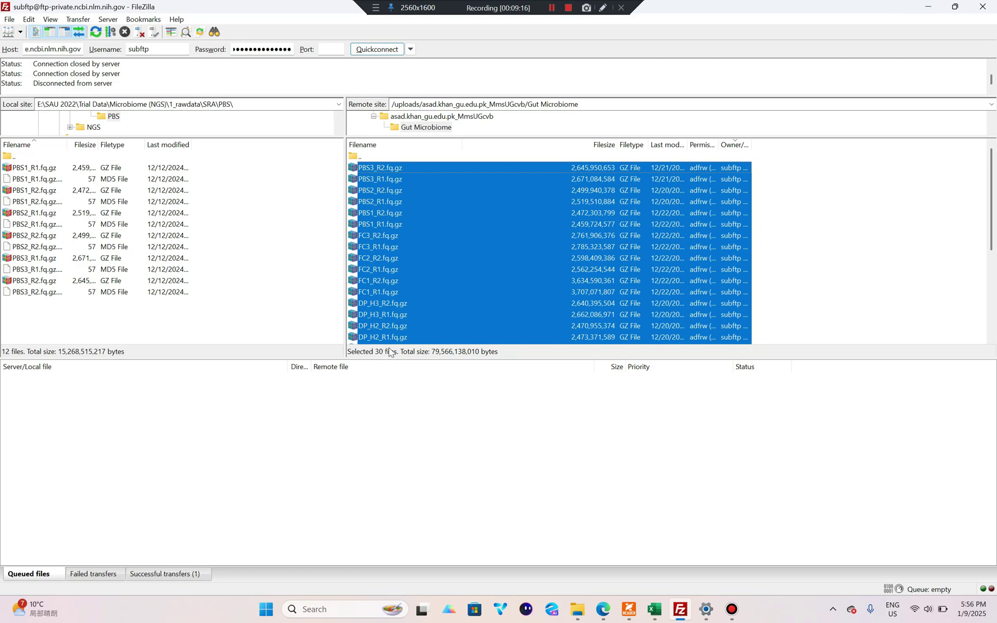
left_click(928, 7)
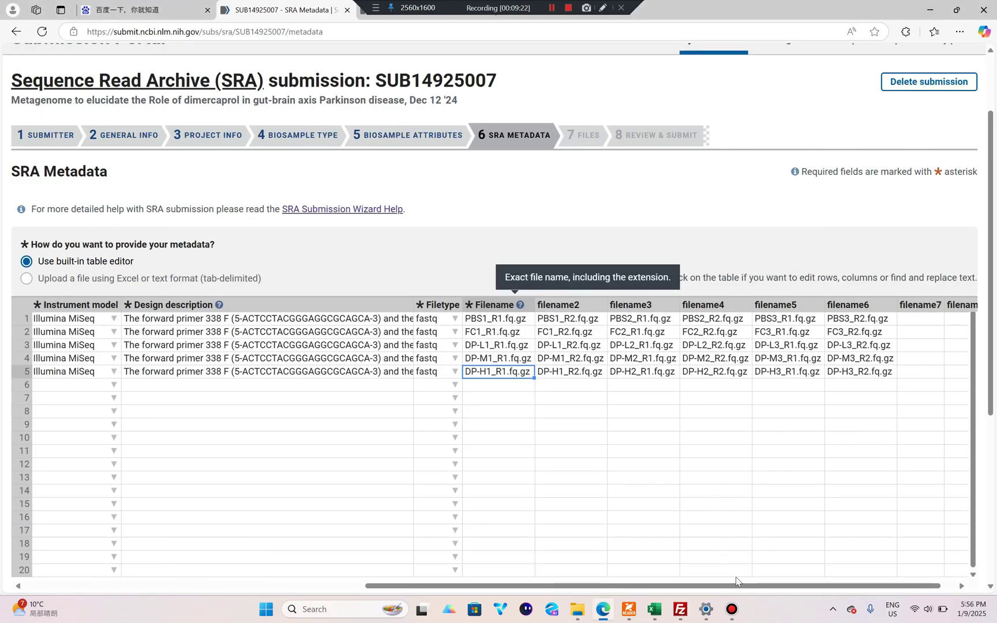
left_click(682, 611)
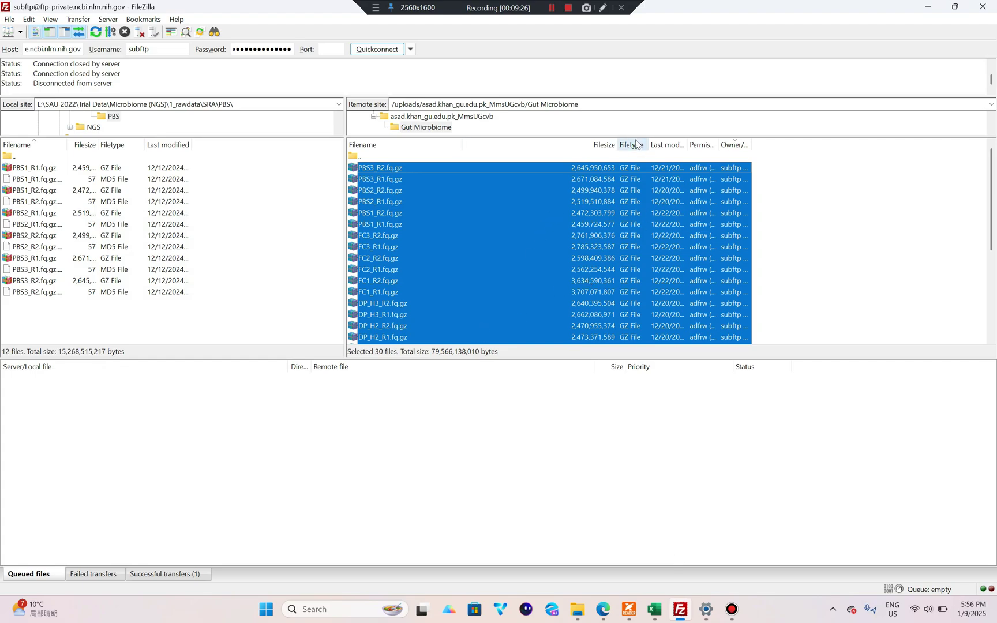
left_click(929, 7)
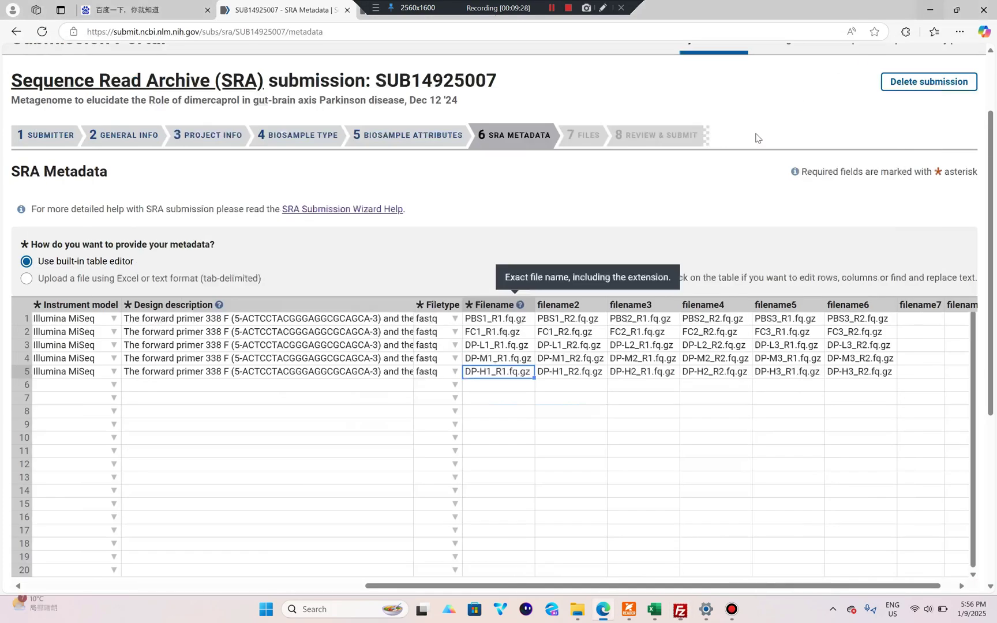
left_click(517, 321)
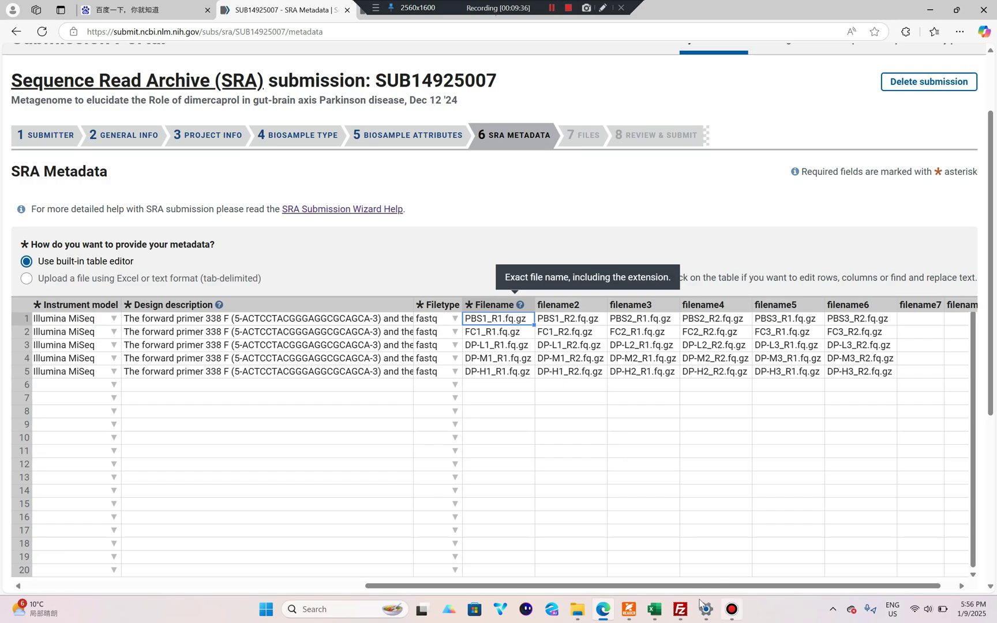
left_click(681, 609)
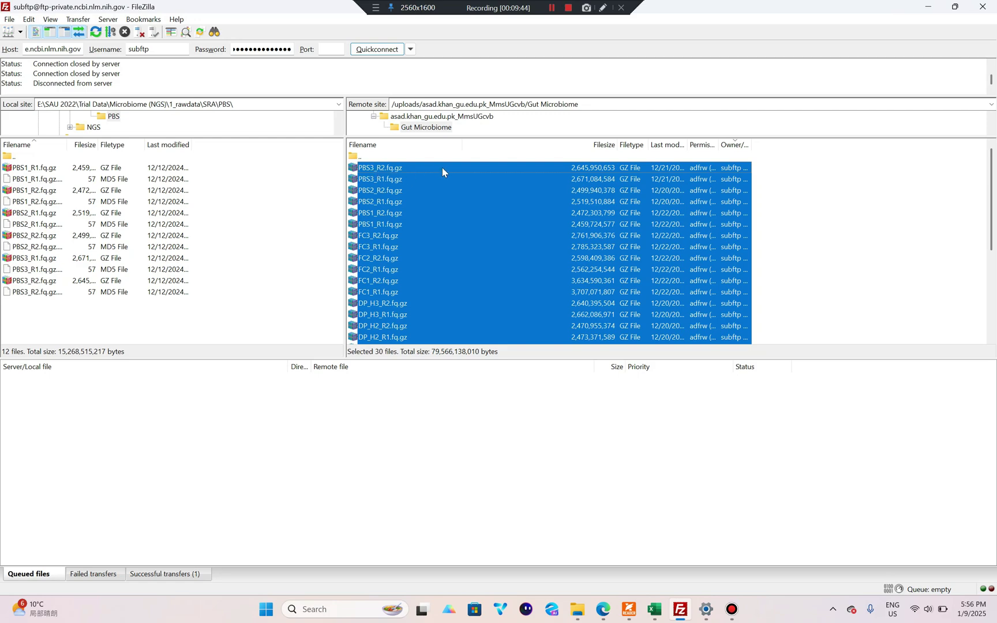
left_click(929, 6)
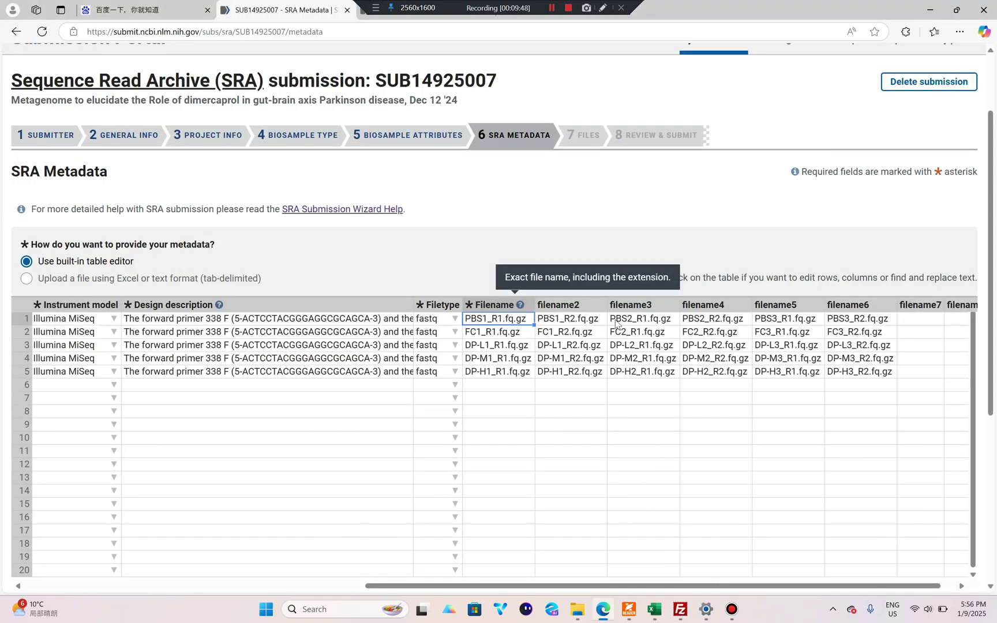
left_click(804, 323)
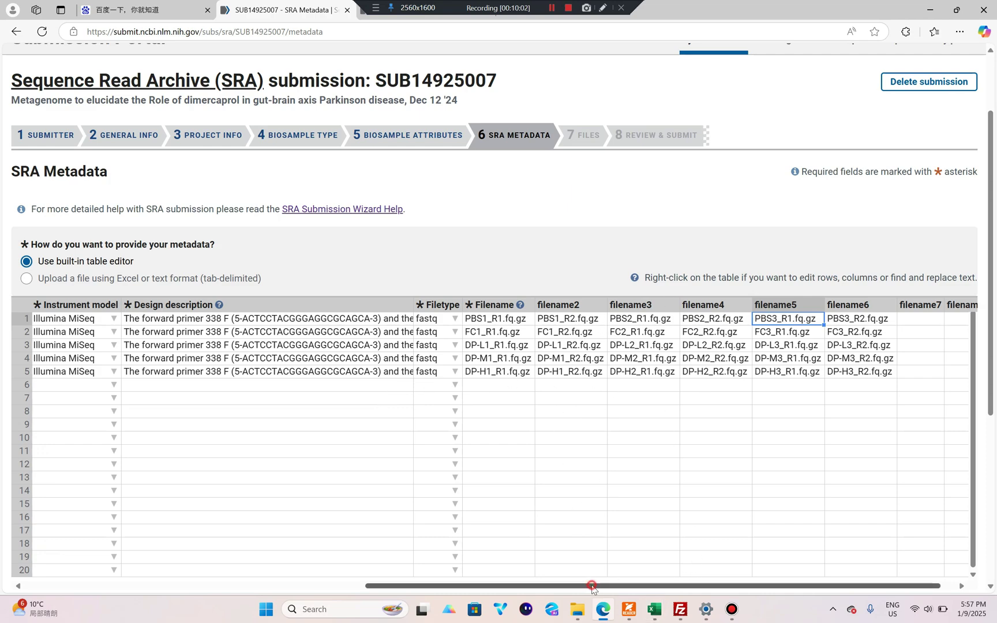
left_click_drag(591, 586, 449, 583)
scroll(462, 318, "right", 3)
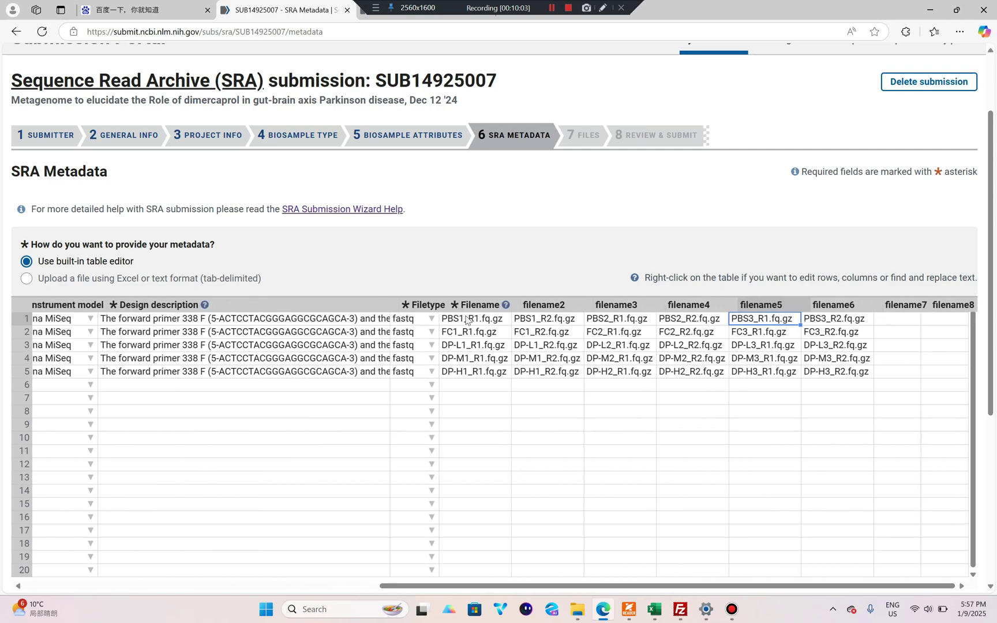
left_click(681, 610)
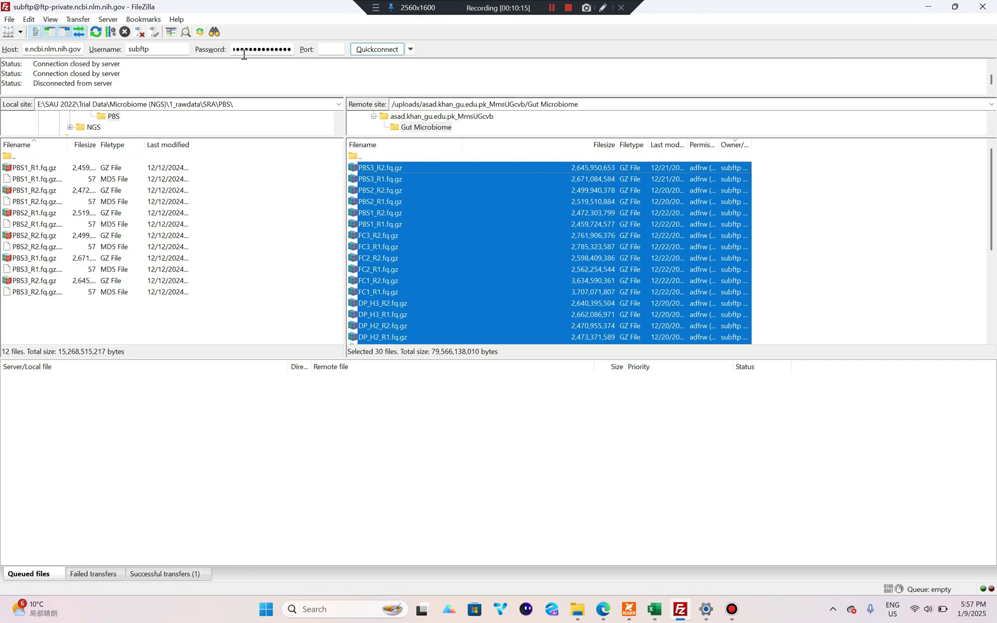
- Return from FileZilla and submit the five-sample SRA metadata table
left_click(928, 8)
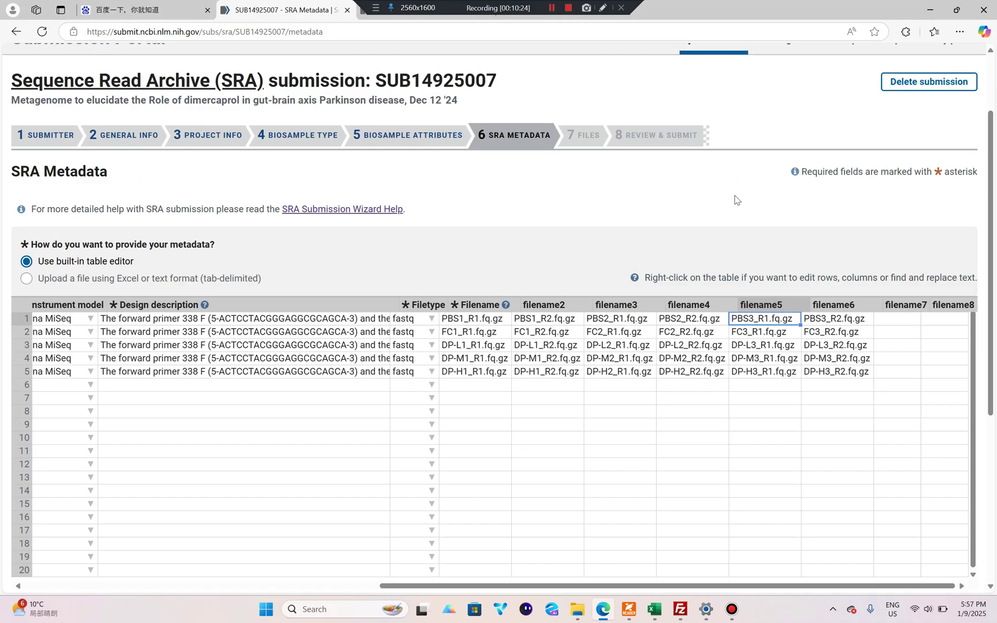
scroll(336, 378, "down", 5)
scroll(124, 367, "up", 2)
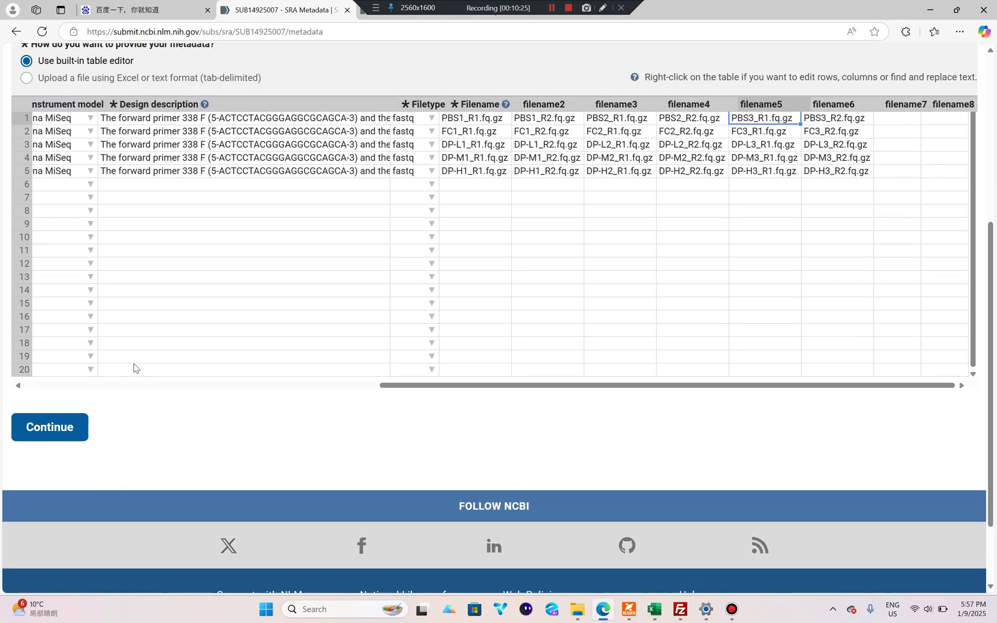
scroll(359, 421, "up", 2)
left_click(74, 540)
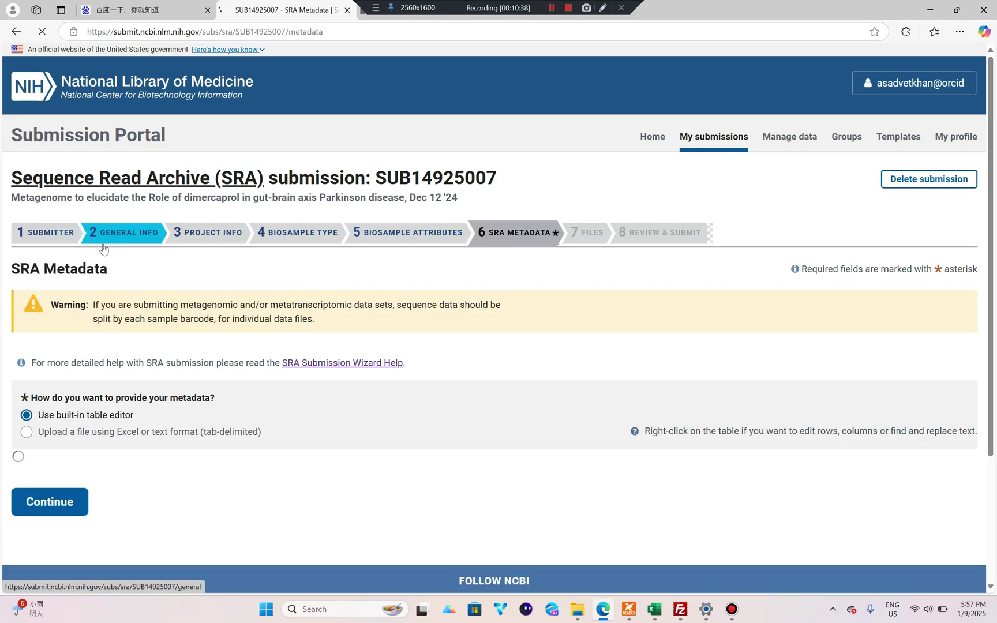
scroll(111, 310, "down", 2)
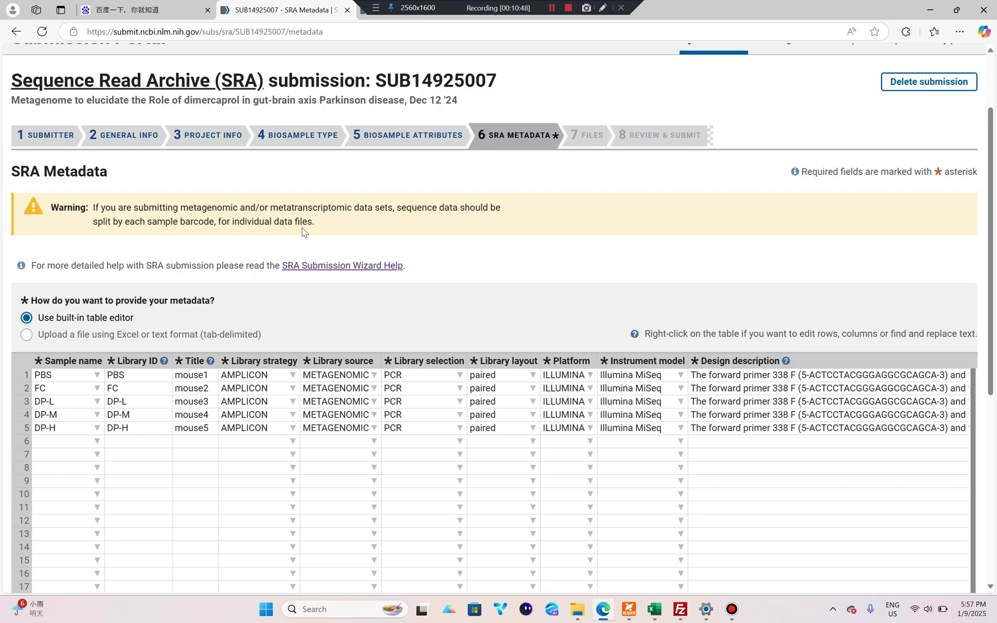
scroll(302, 232, "down", 6)
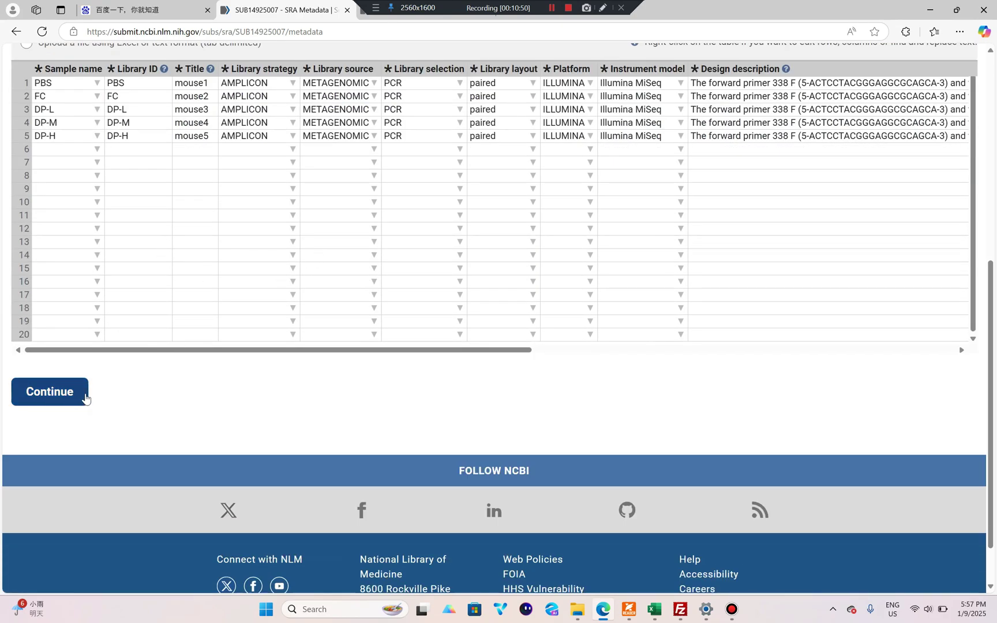
left_click(85, 398)
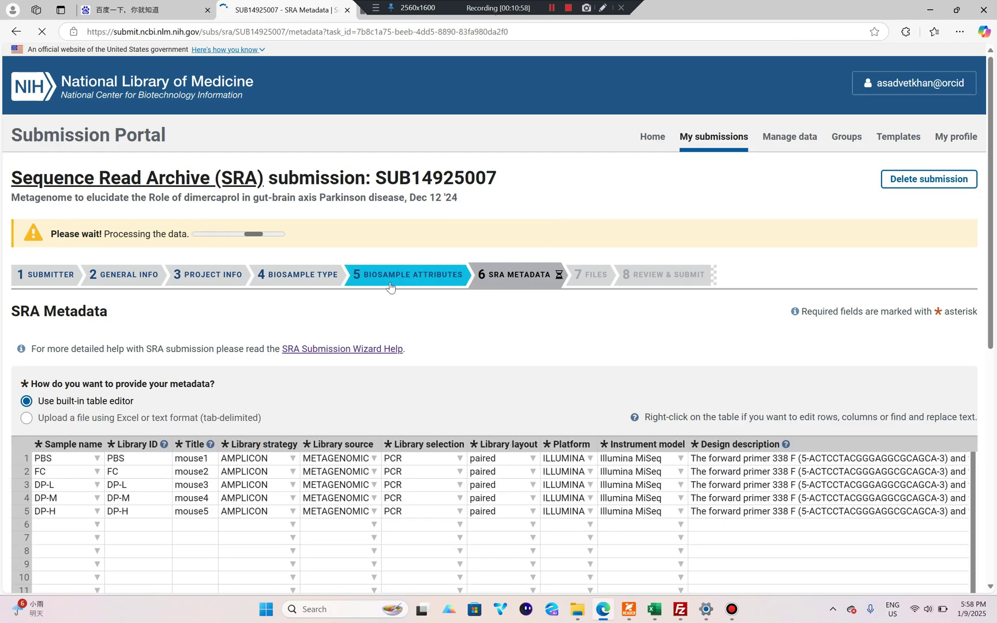
- Enable Autofinish submission on the Files step and continue to the submission summary
scroll(300, 271, "down", 2)
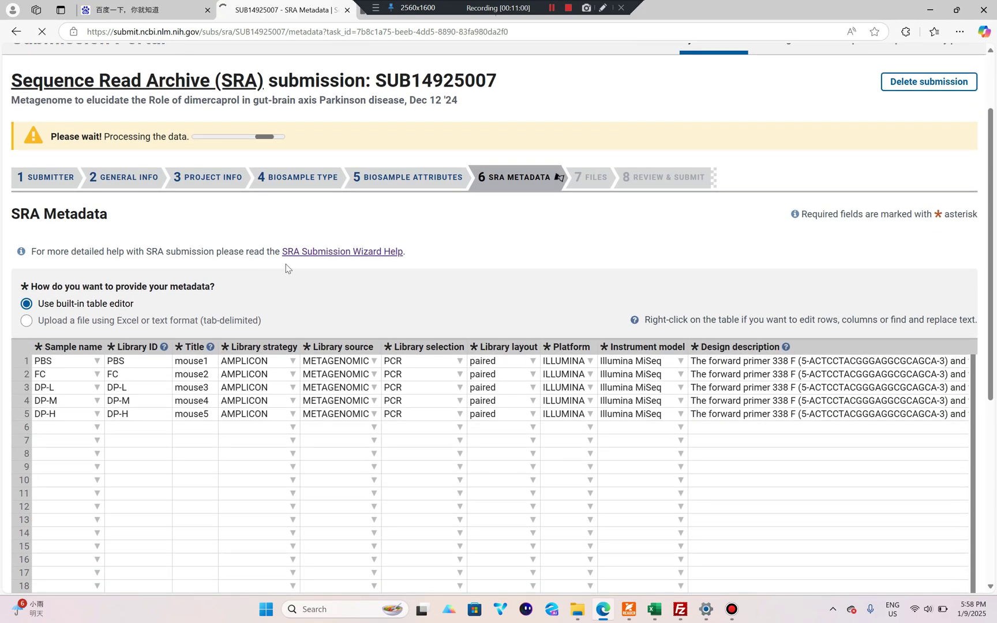
scroll(295, 269, "down", 3)
scroll(172, 297, "down", 2)
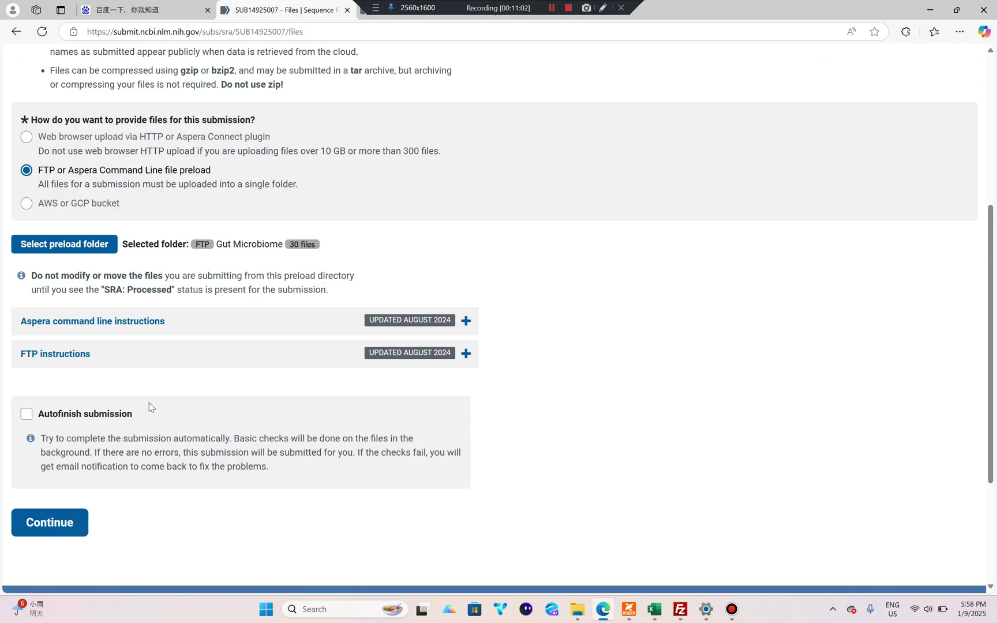
scroll(148, 408, "up", 2)
scroll(108, 469, "down", 1)
scroll(205, 399, "down", 5)
scroll(179, 376, "up", 7)
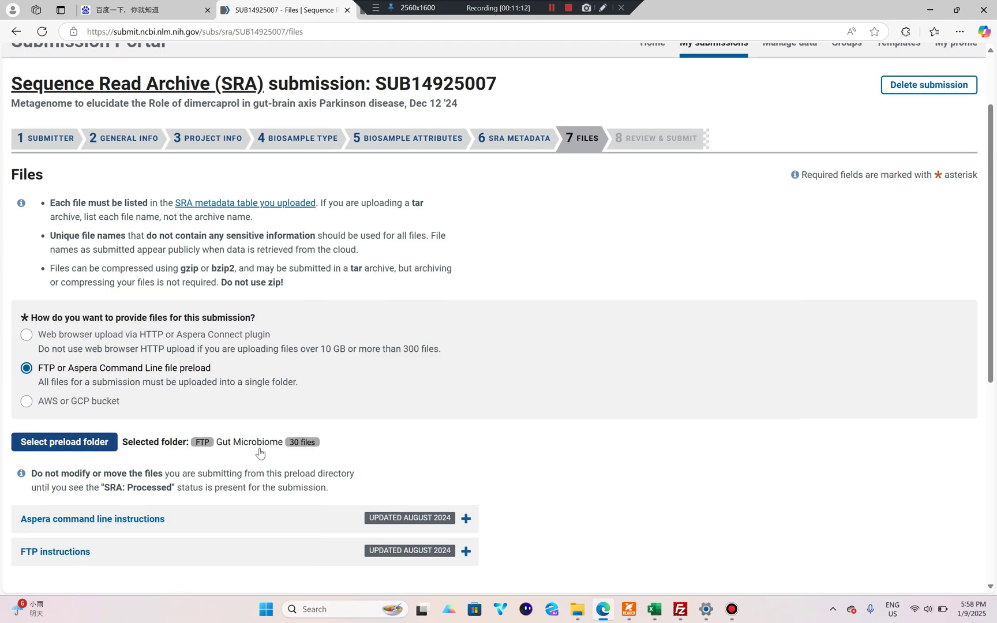
scroll(257, 450, "down", 3)
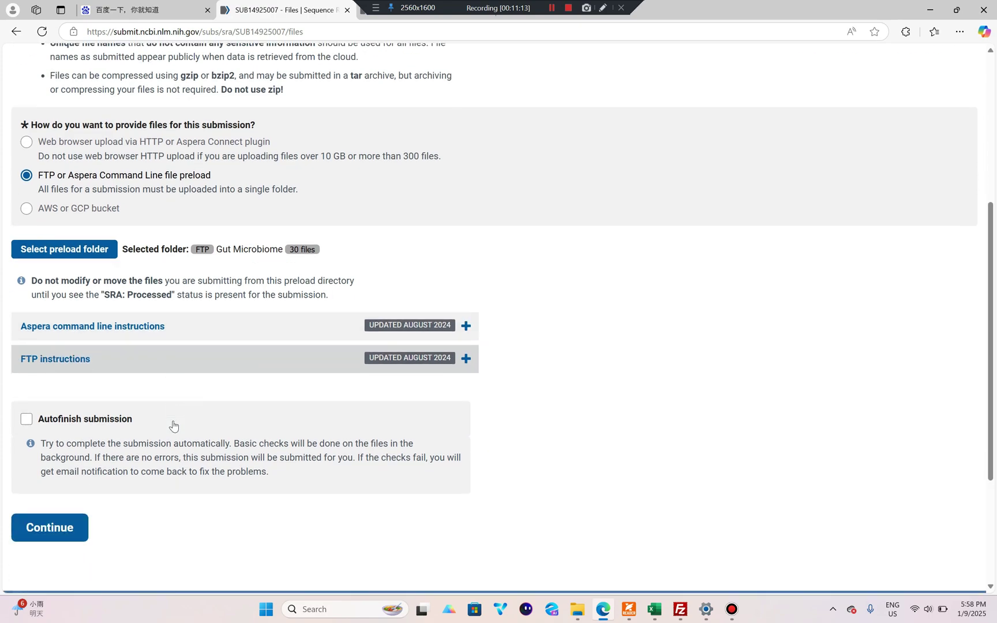
left_click(26, 419)
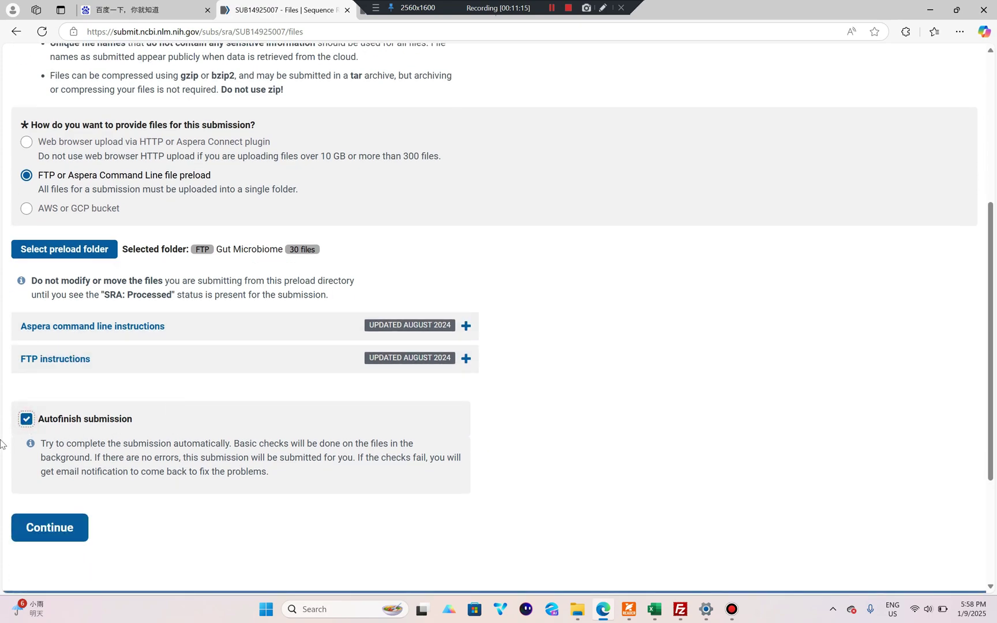
left_click(66, 530)
scroll(599, 418, "up", 3)
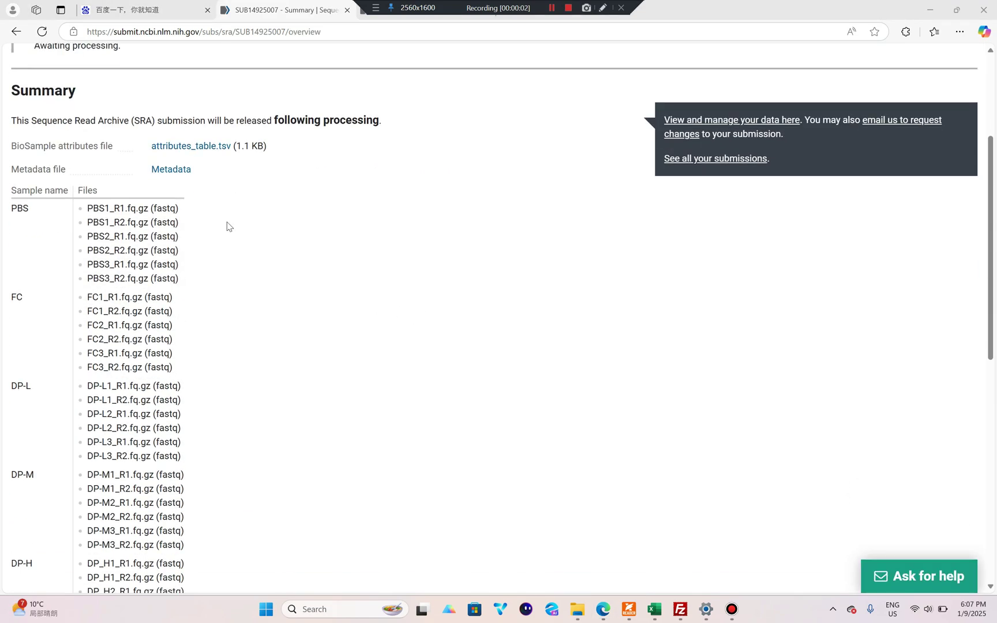
scroll(219, 225, "up", 2)
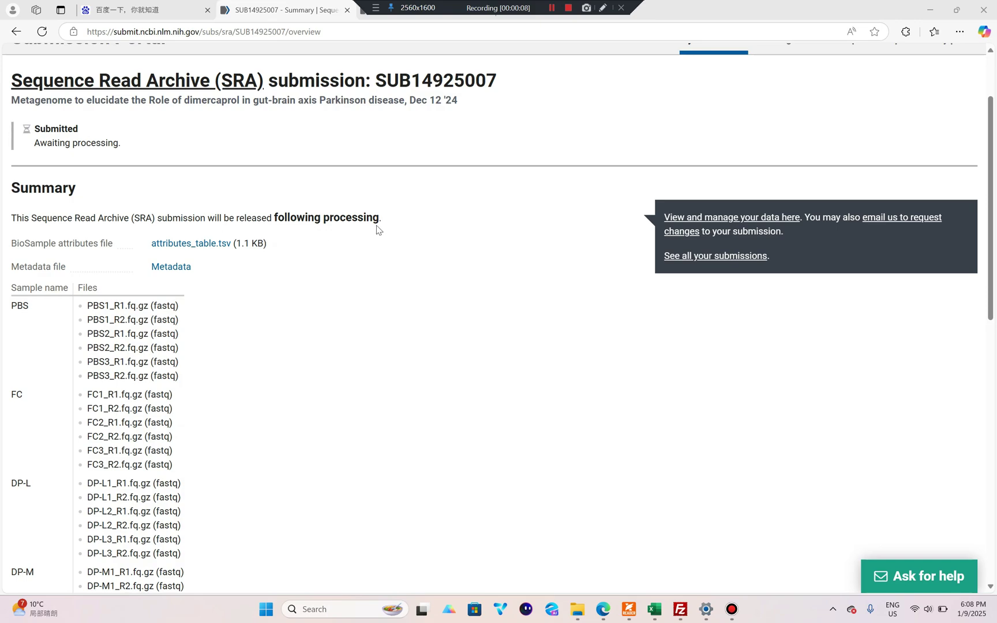
scroll(377, 229, "down", 10)
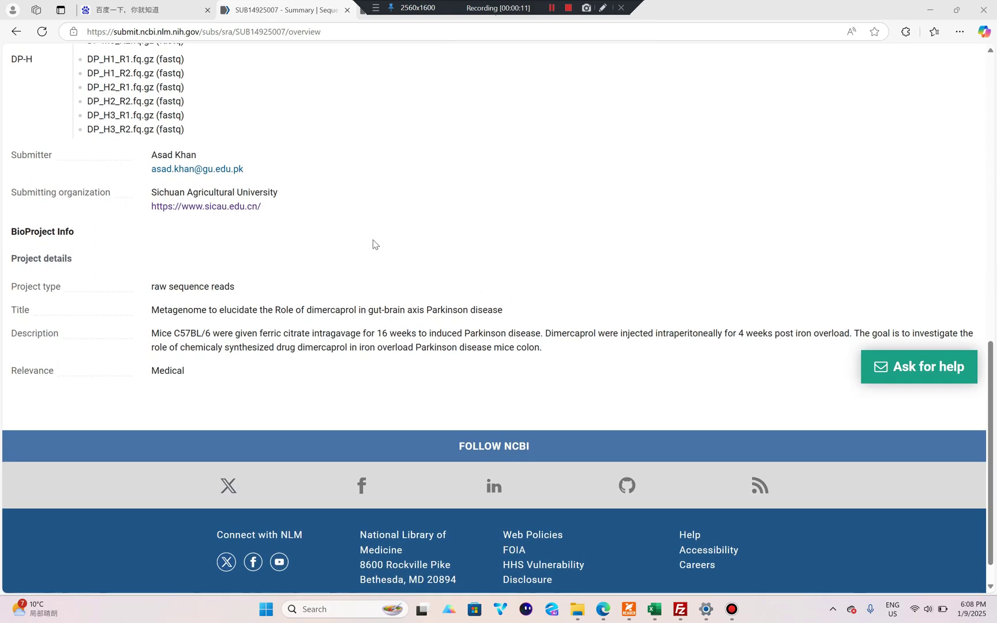
scroll(372, 244, "up", 12)
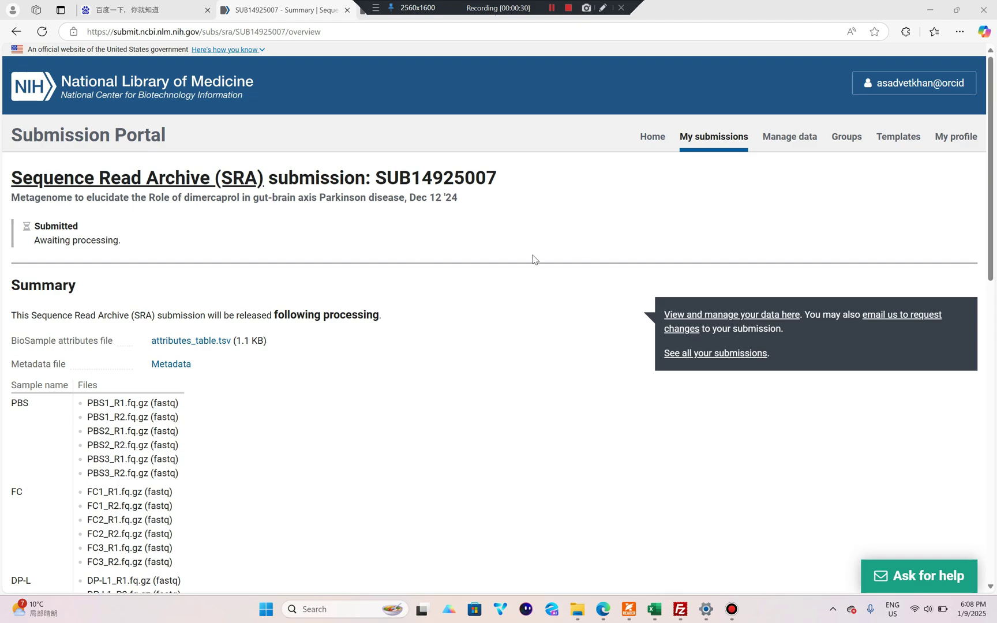
scroll(420, 296, "down", 2)
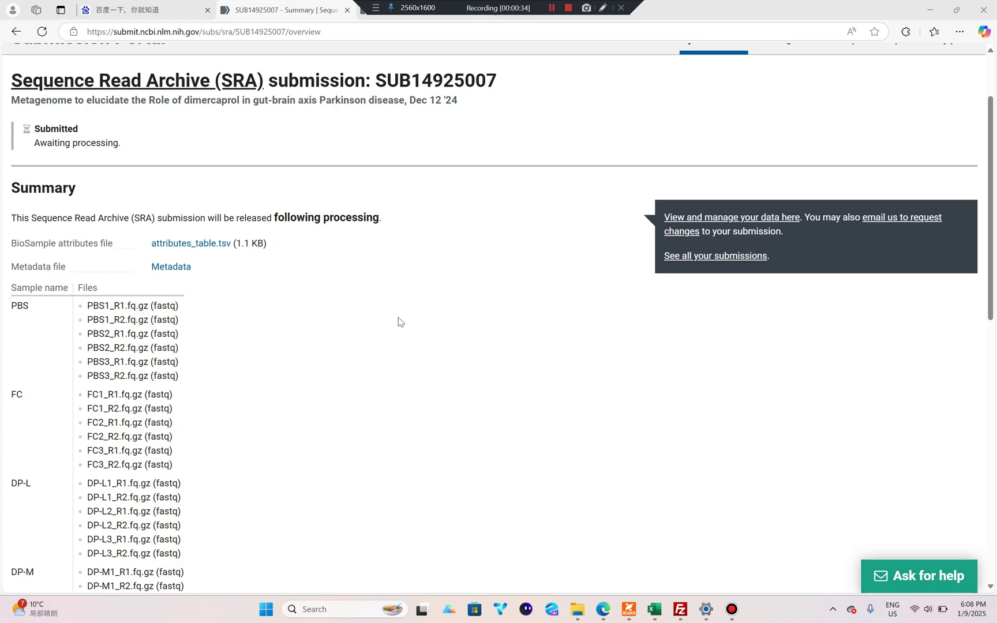
scroll(404, 322, "down", 7)
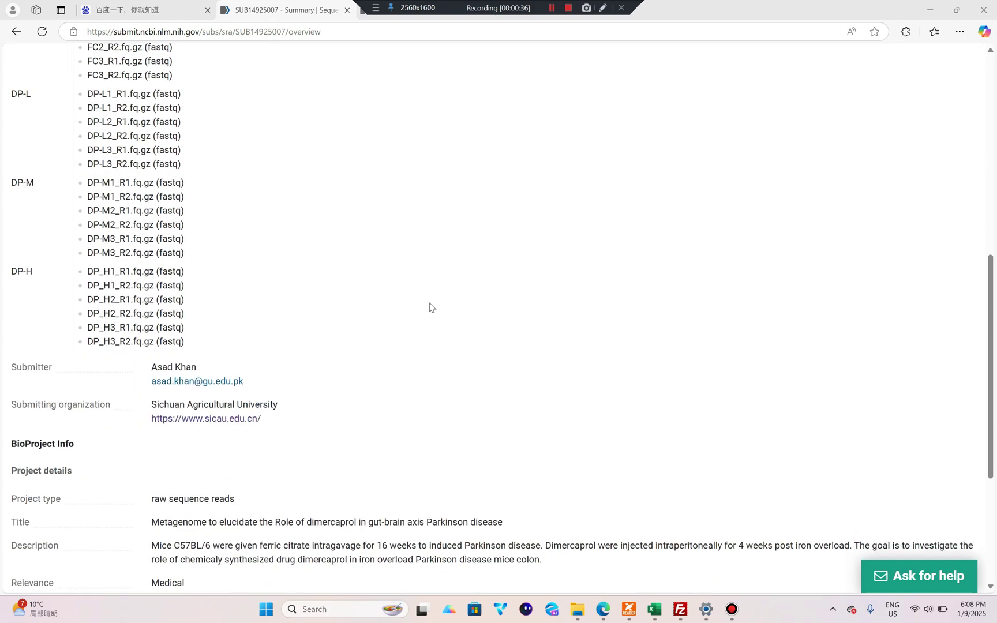